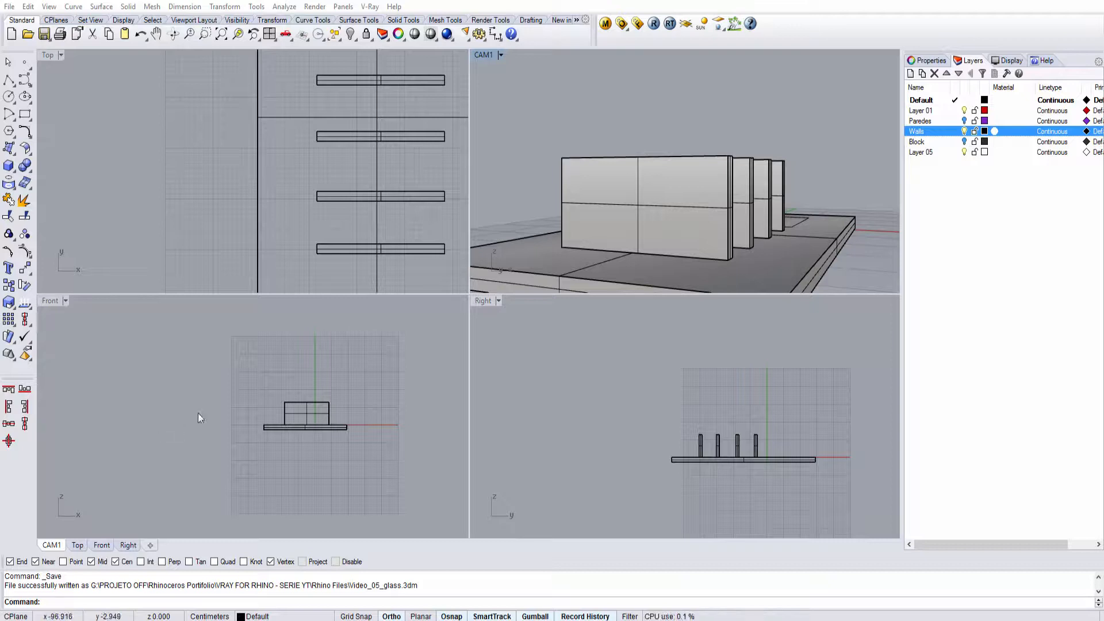
Set the Fog color of the Glass_01 V-Ray material to White and update its preview.
click(605, 32)
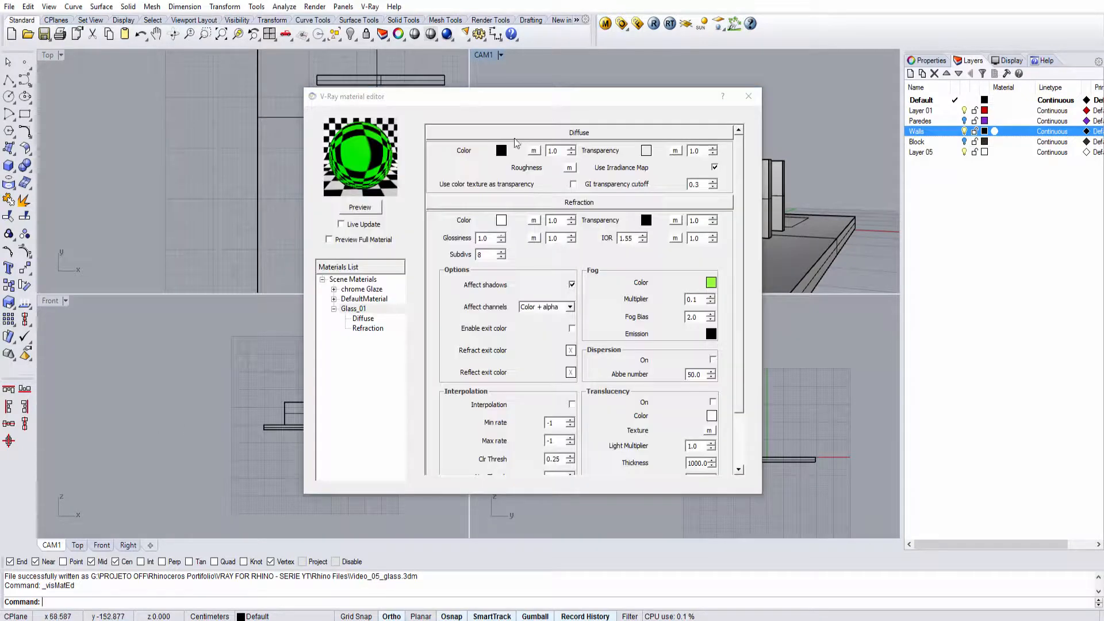
drag(509, 100, 412, 87)
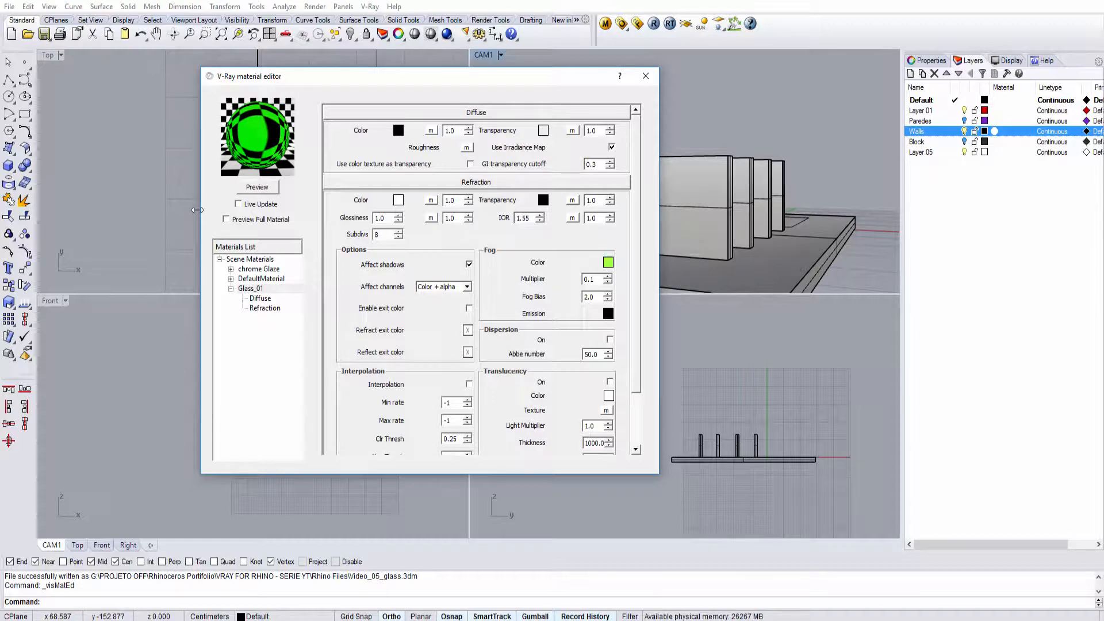
drag(537, 80, 441, 65)
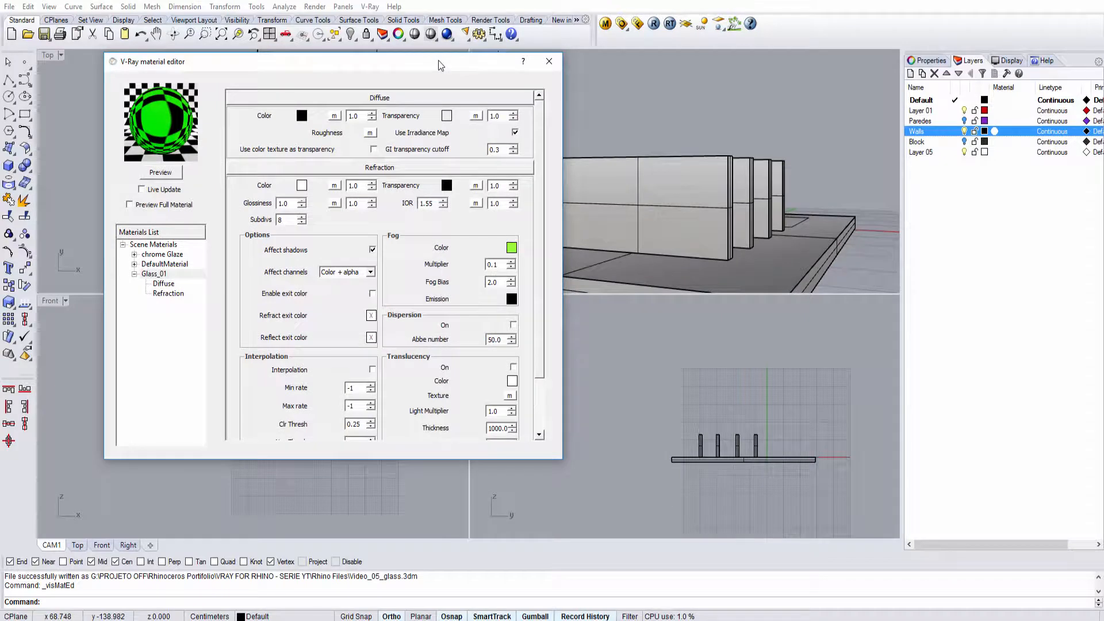
click(154, 274)
click(512, 249)
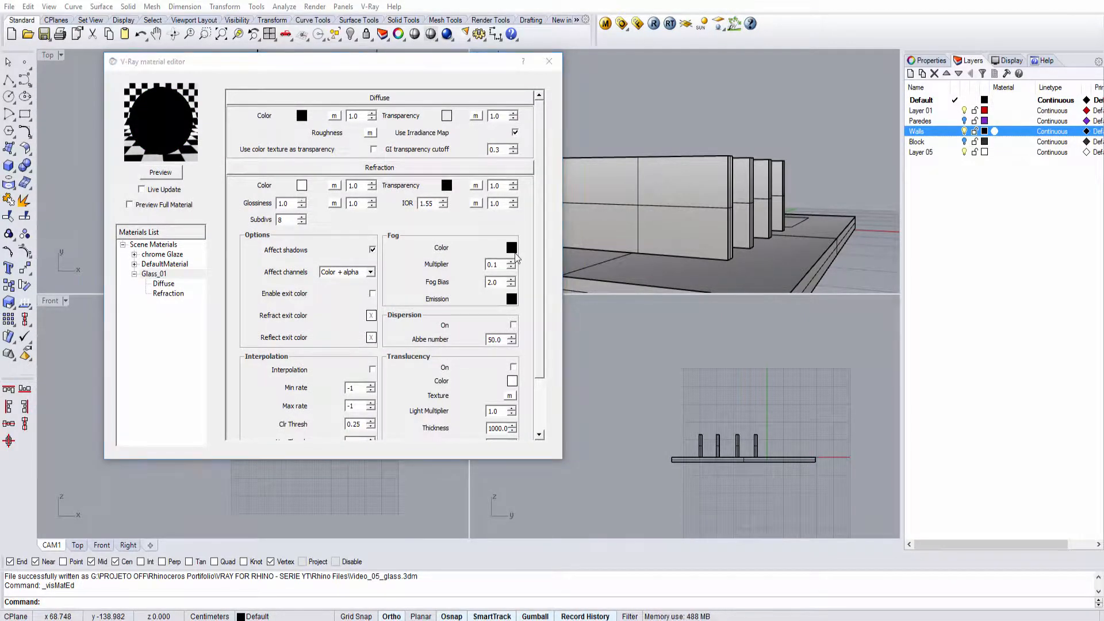
click(433, 185)
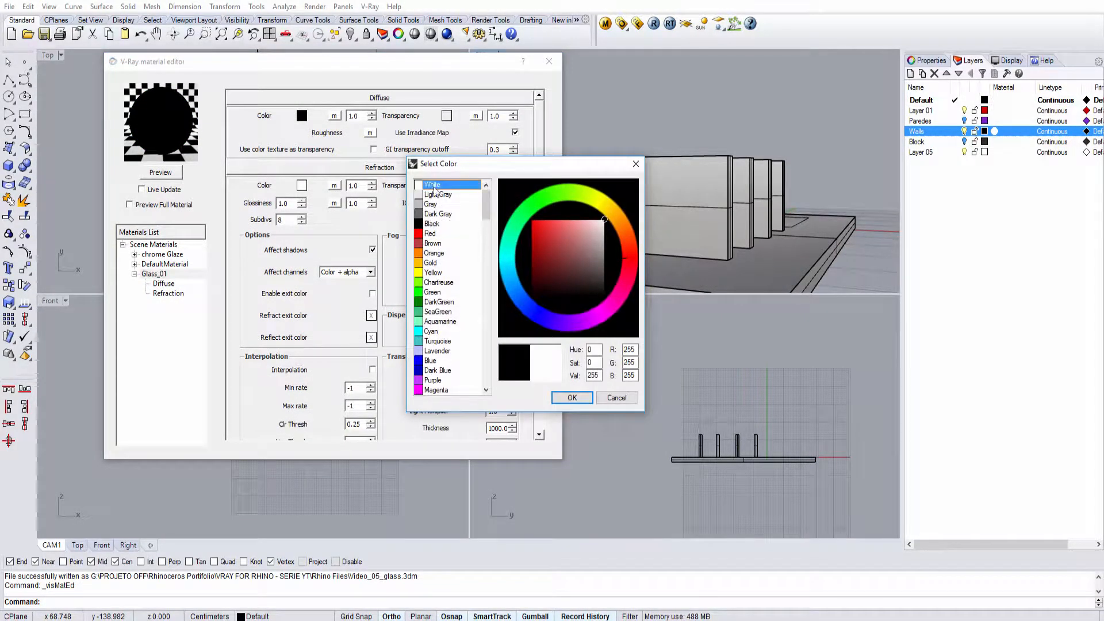
click(571, 398)
click(160, 172)
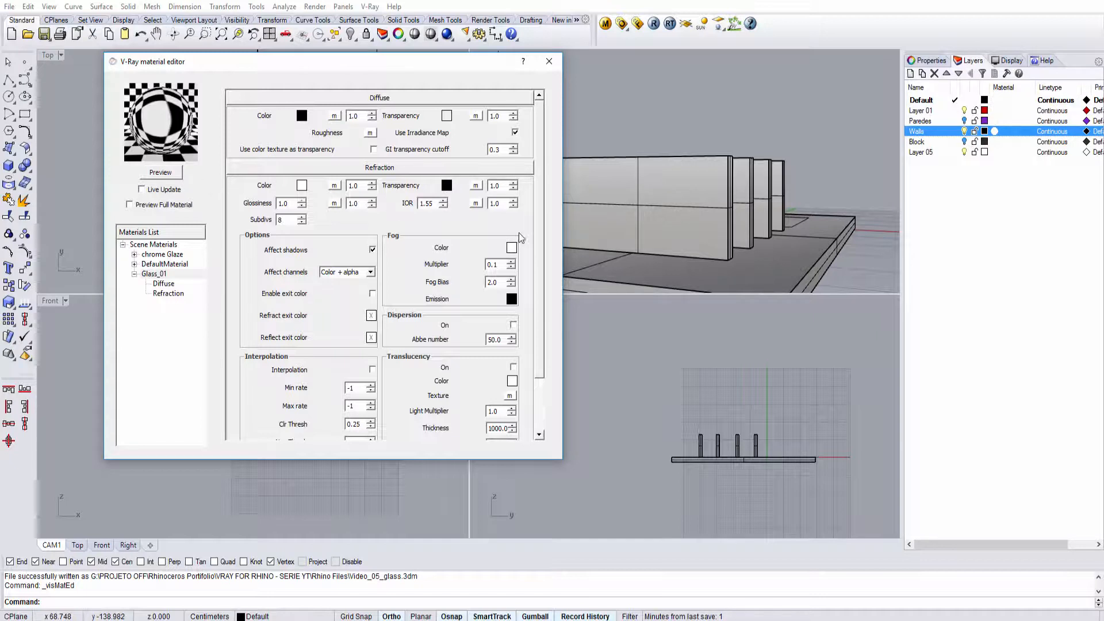
Duplicate the Glass_01 material to make a second glass material.
right_drag(684, 149, 646, 172)
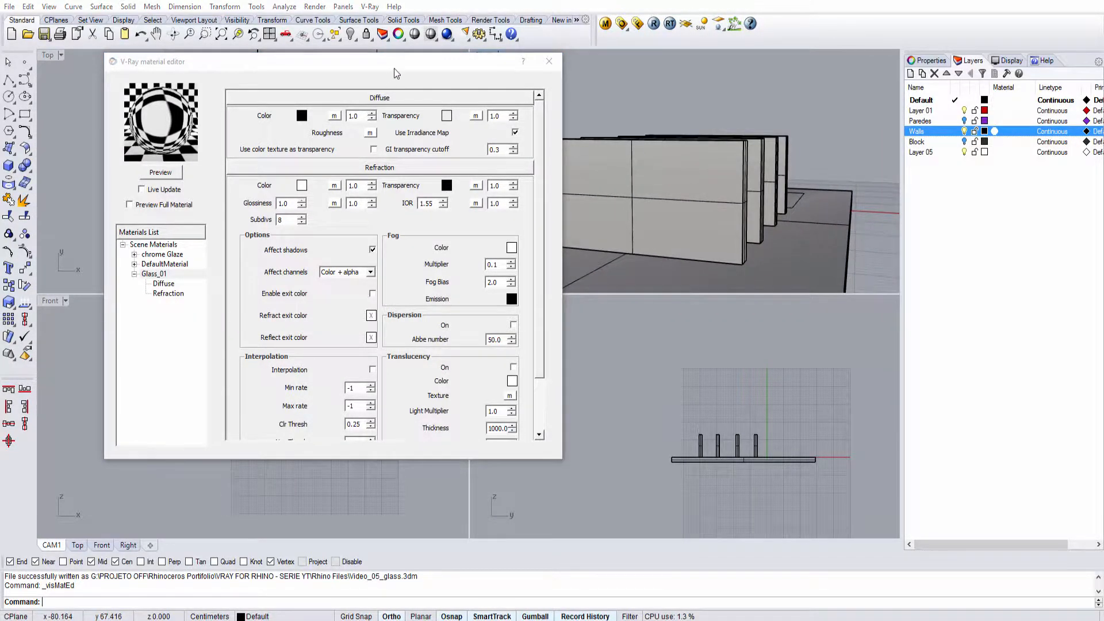
drag(345, 61, 321, 68)
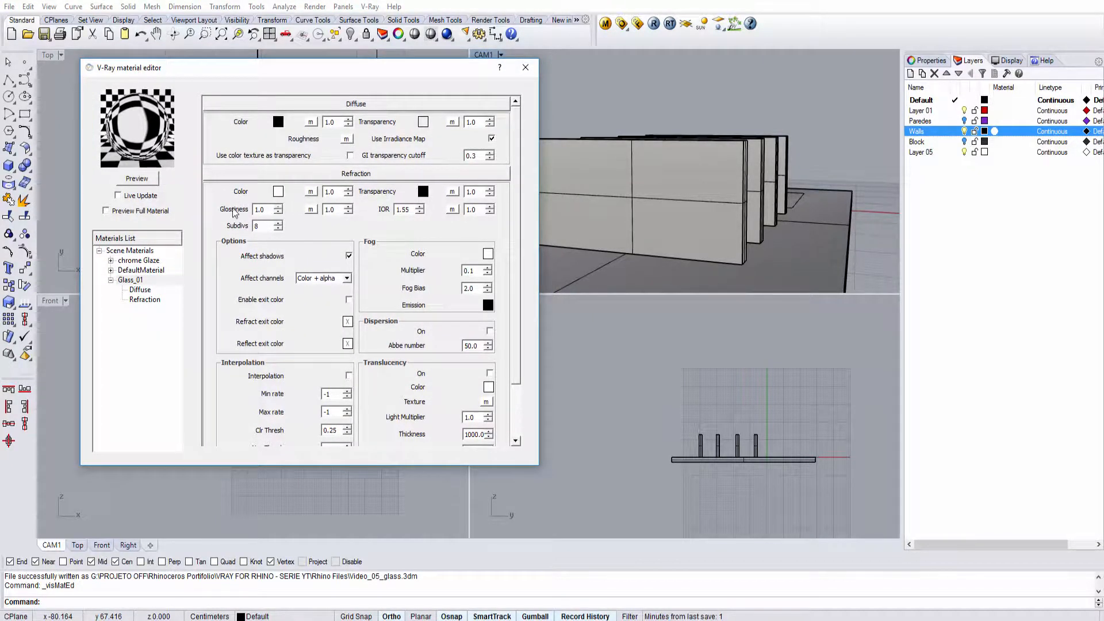
right_click(126, 280)
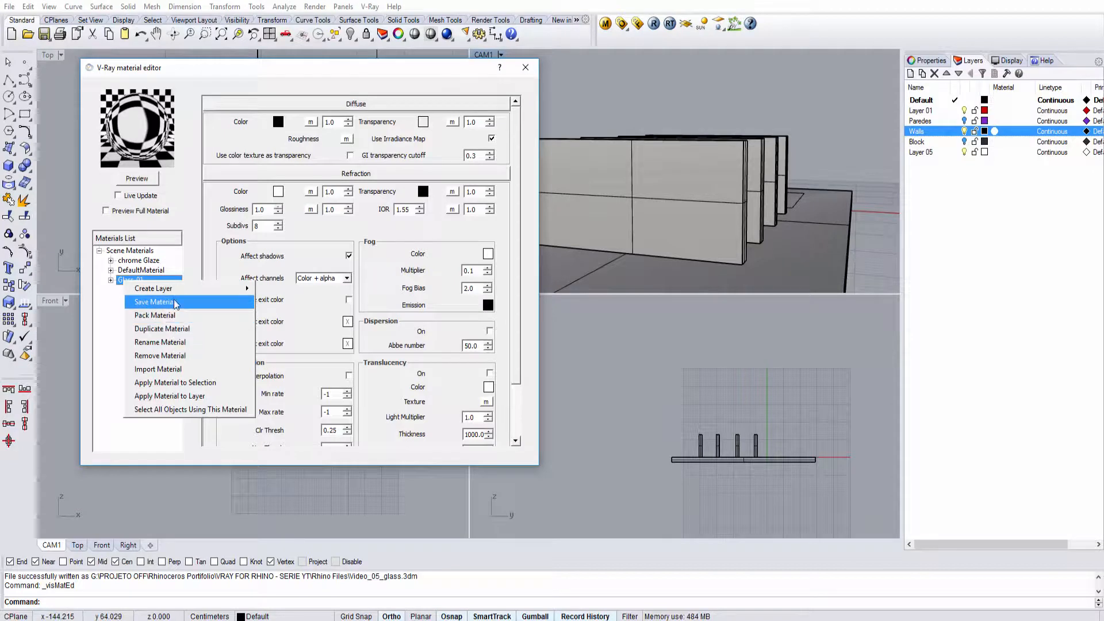
click(162, 329)
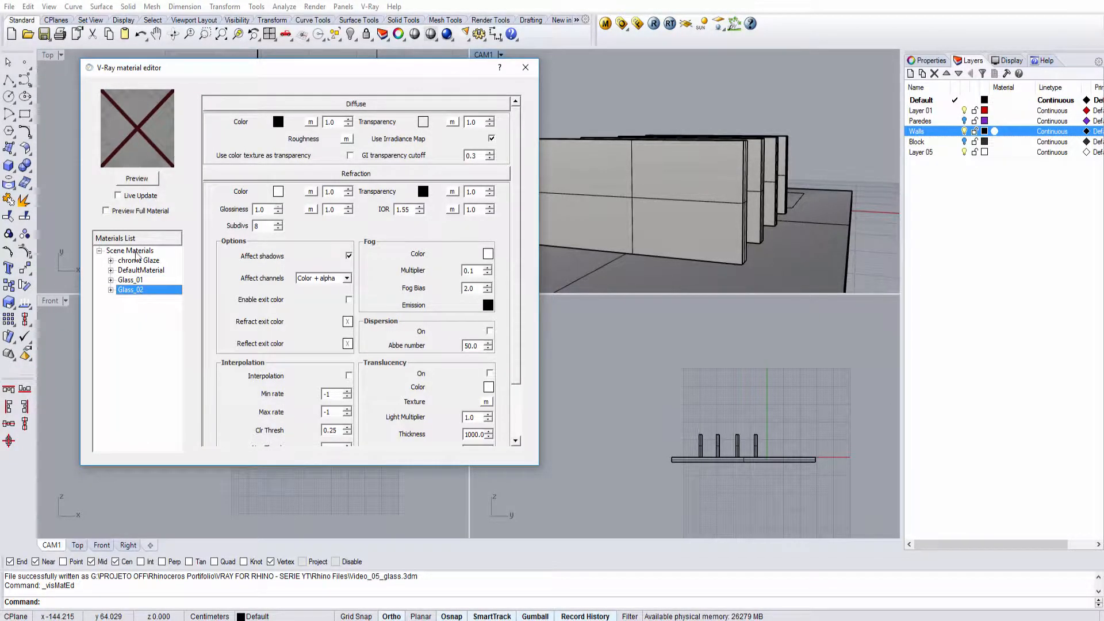
Set the Refraction color of Glass_02 to Brown and update its preview.
click(278, 192)
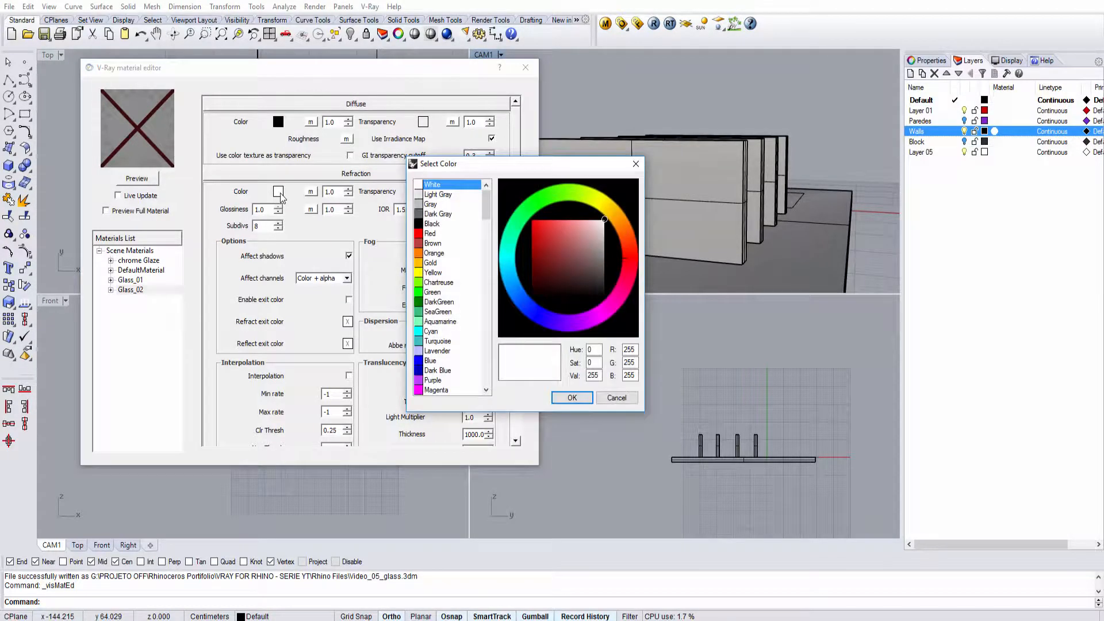
click(436, 244)
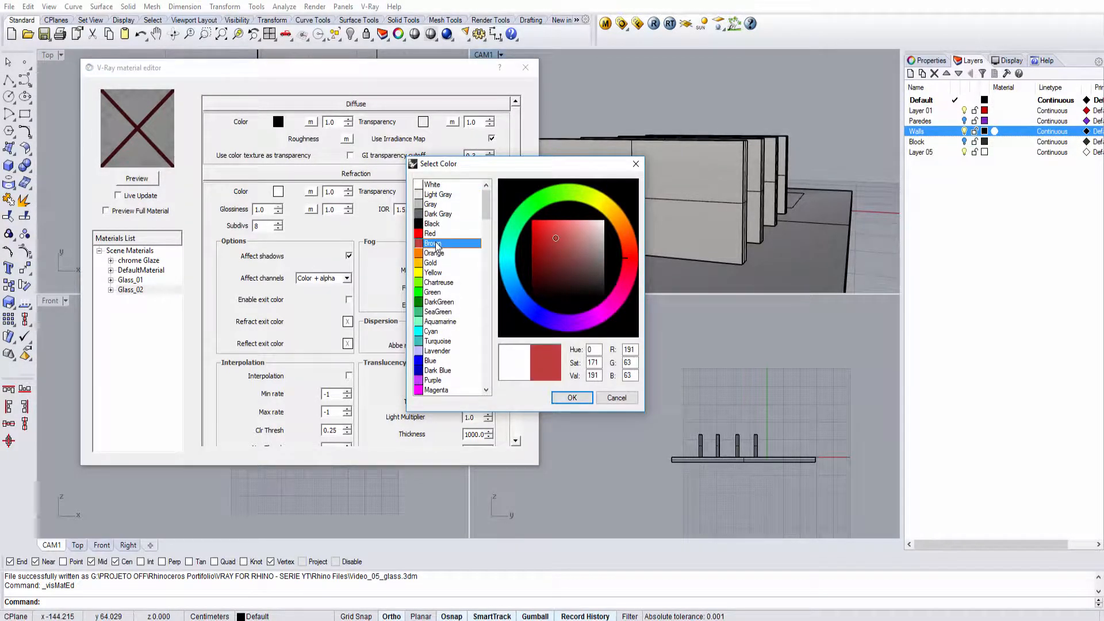
click(572, 397)
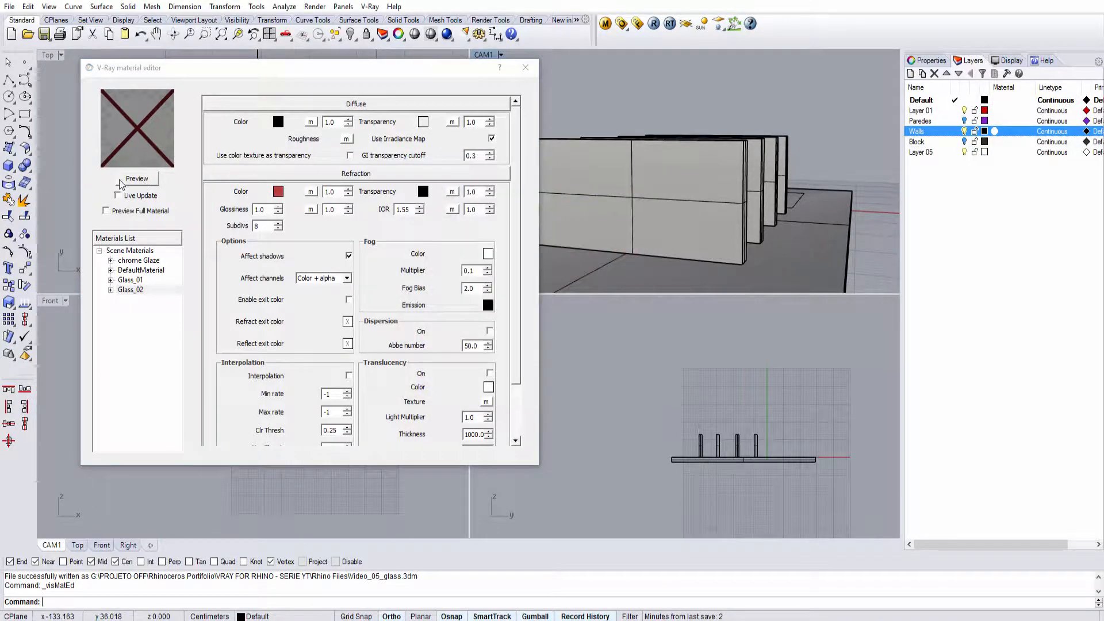
click(136, 179)
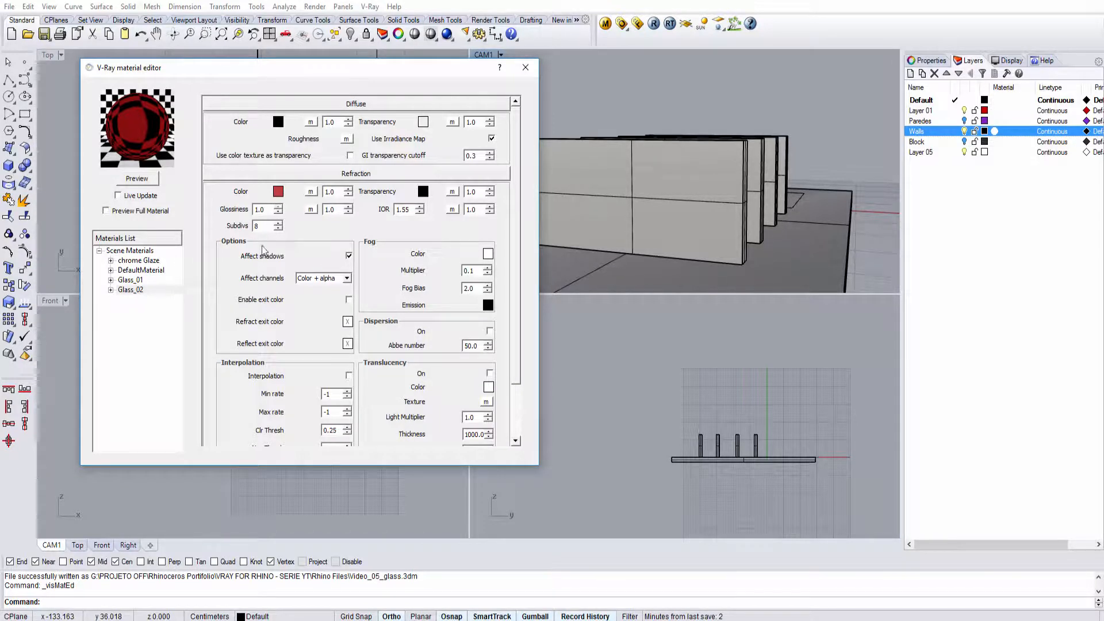
Try black and a gray with value 190 as Glass_02's Refraction color, then restore Brown.
click(278, 192)
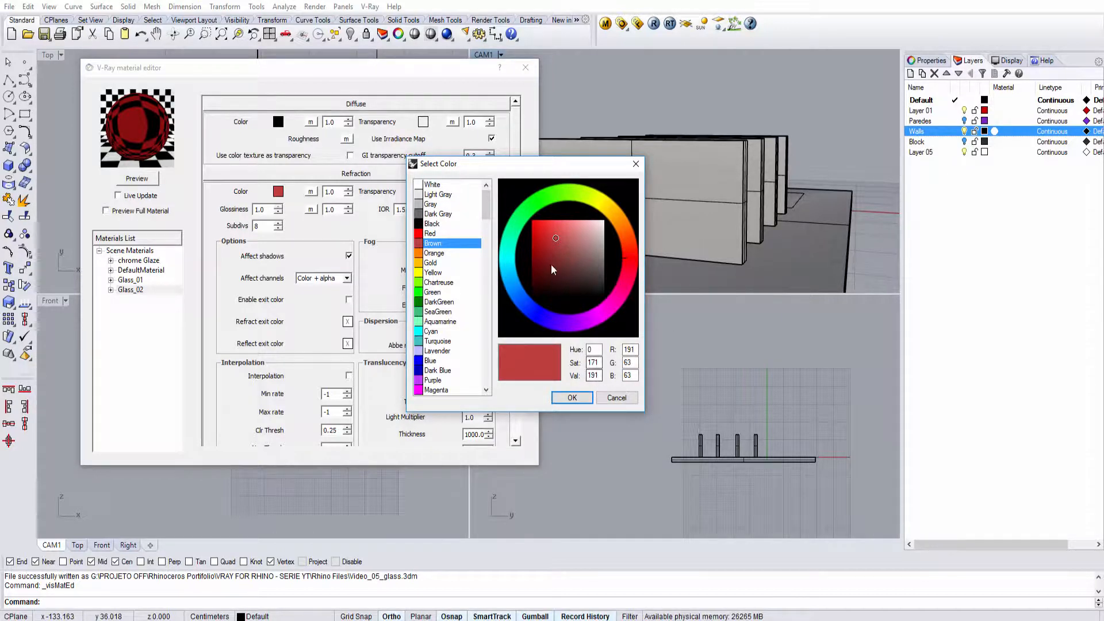
mouse_move(559, 242)
mouse_down()
mouse_move(613, 233)
mouse_move(617, 243)
mouse_up()
double_click(593, 375)
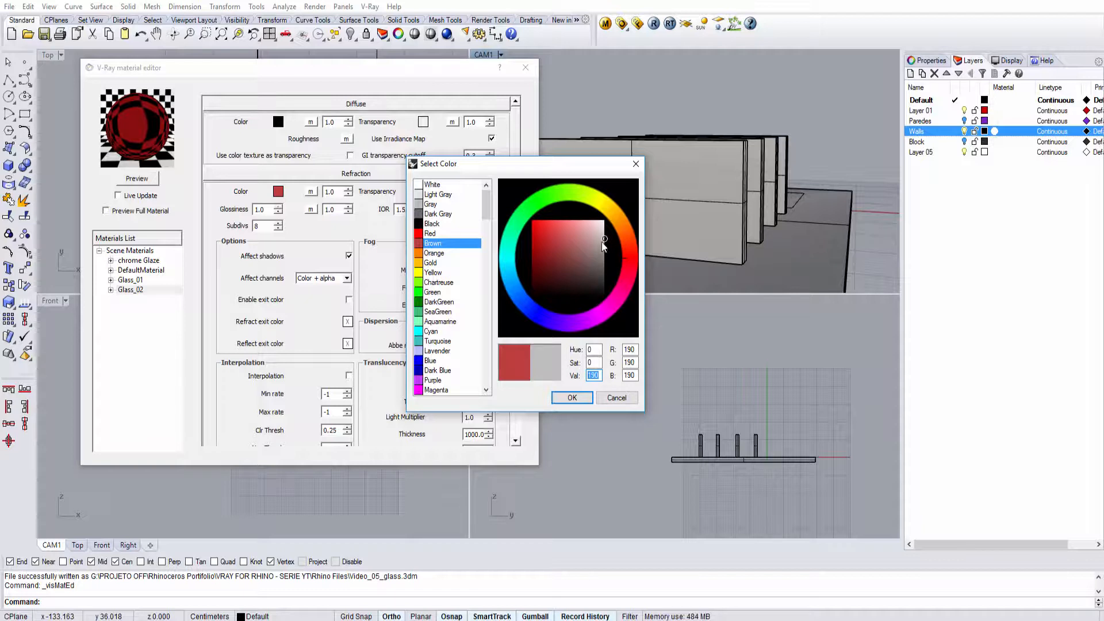
mouse_move(608, 242)
mouse_down()
mouse_move(616, 218)
mouse_move(637, 330)
mouse_up()
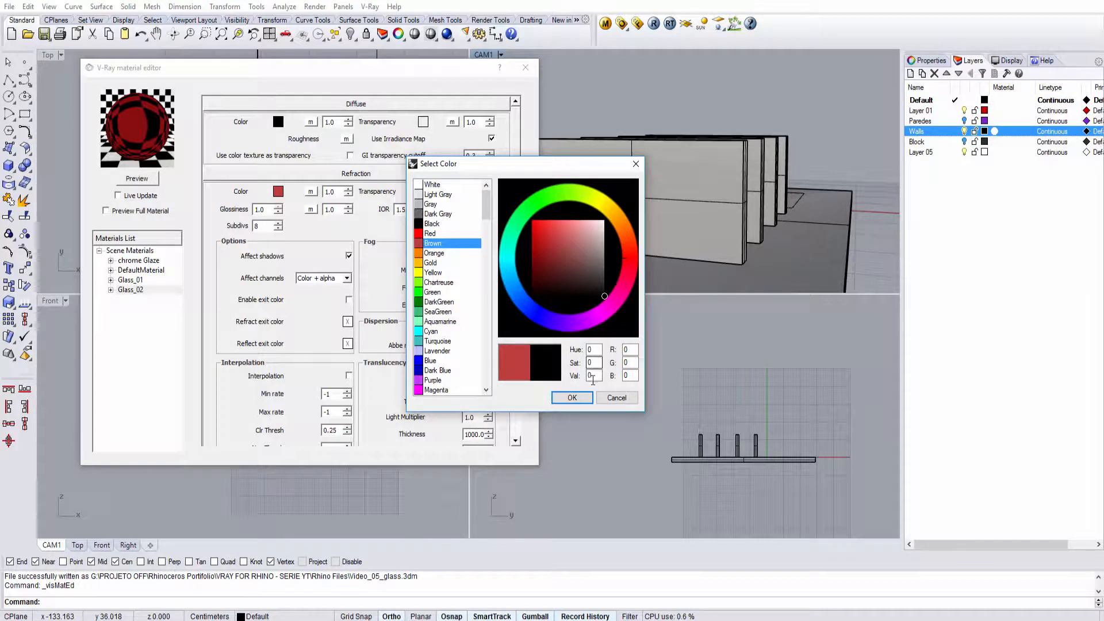
click(593, 375)
text(190)
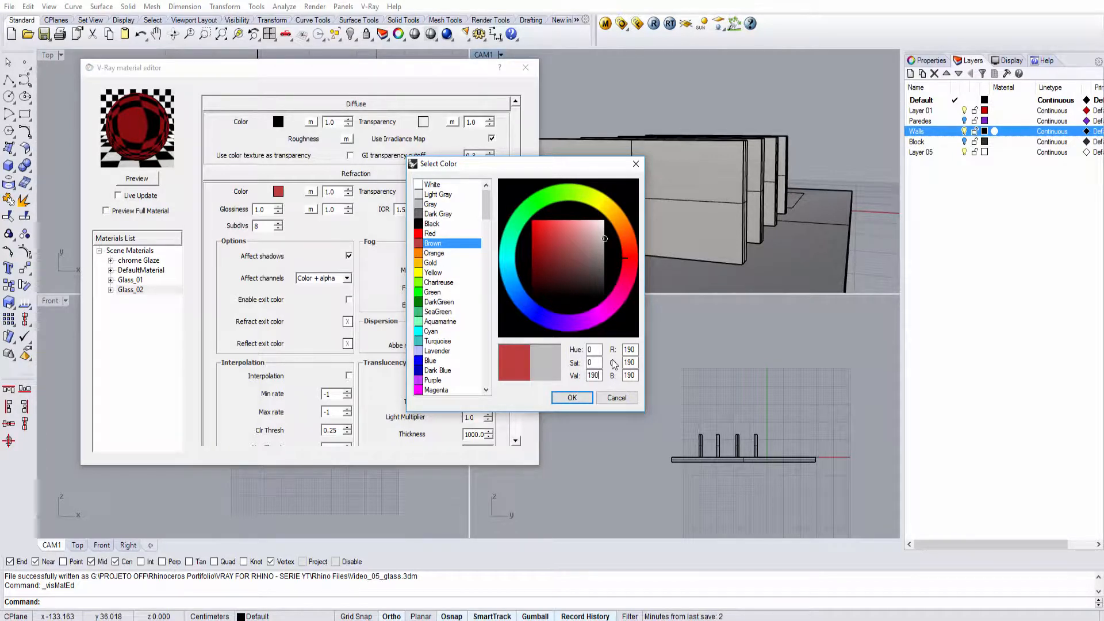
click(432, 245)
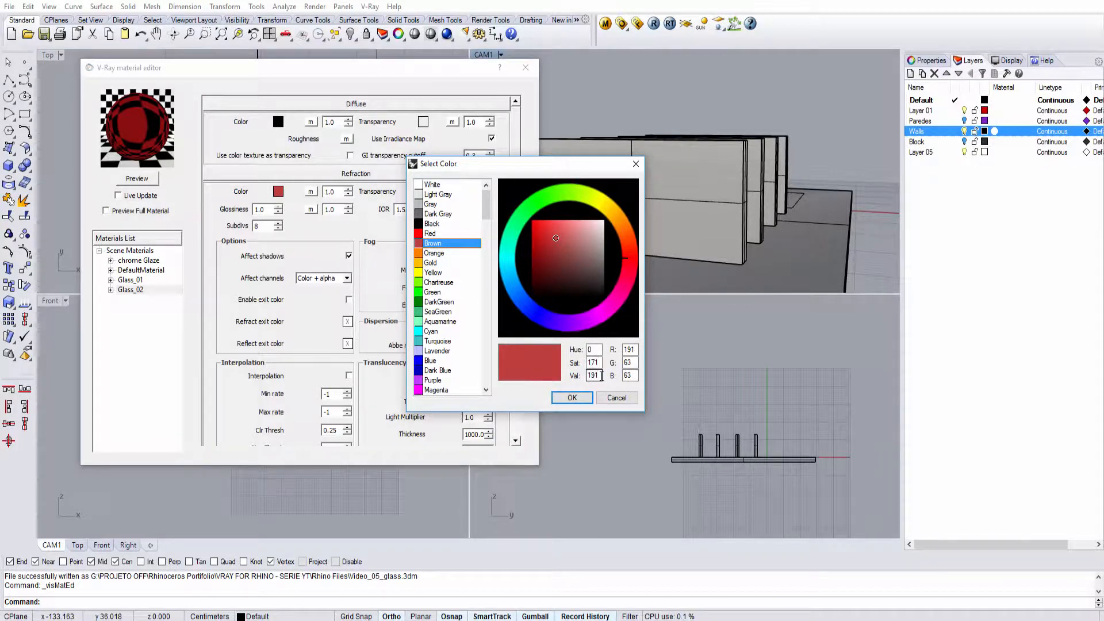
drag(579, 378, 612, 377)
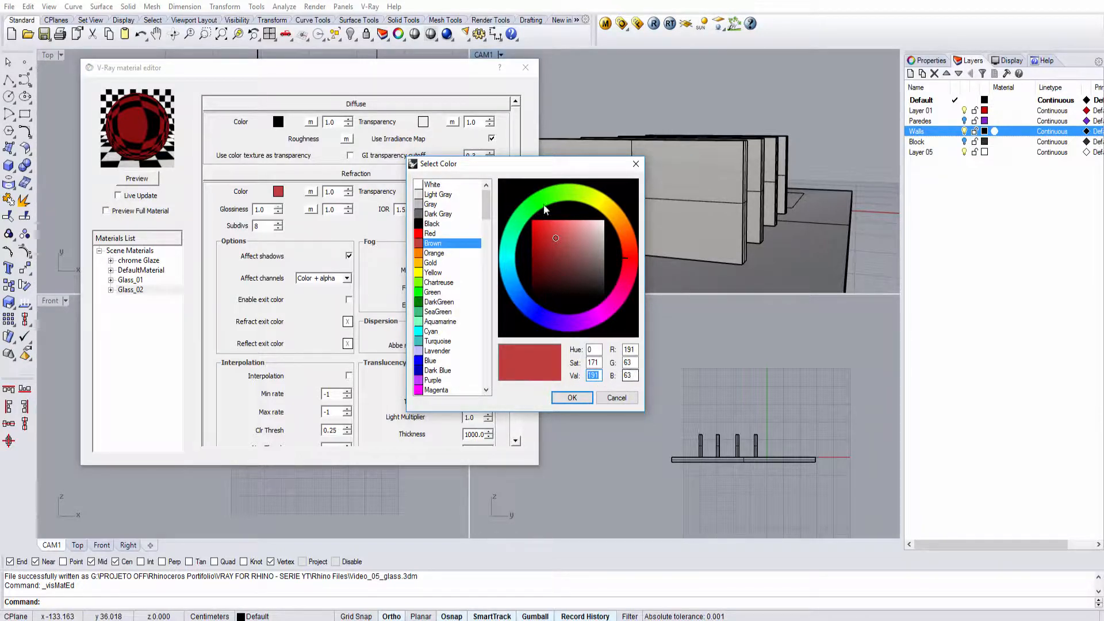
click(568, 399)
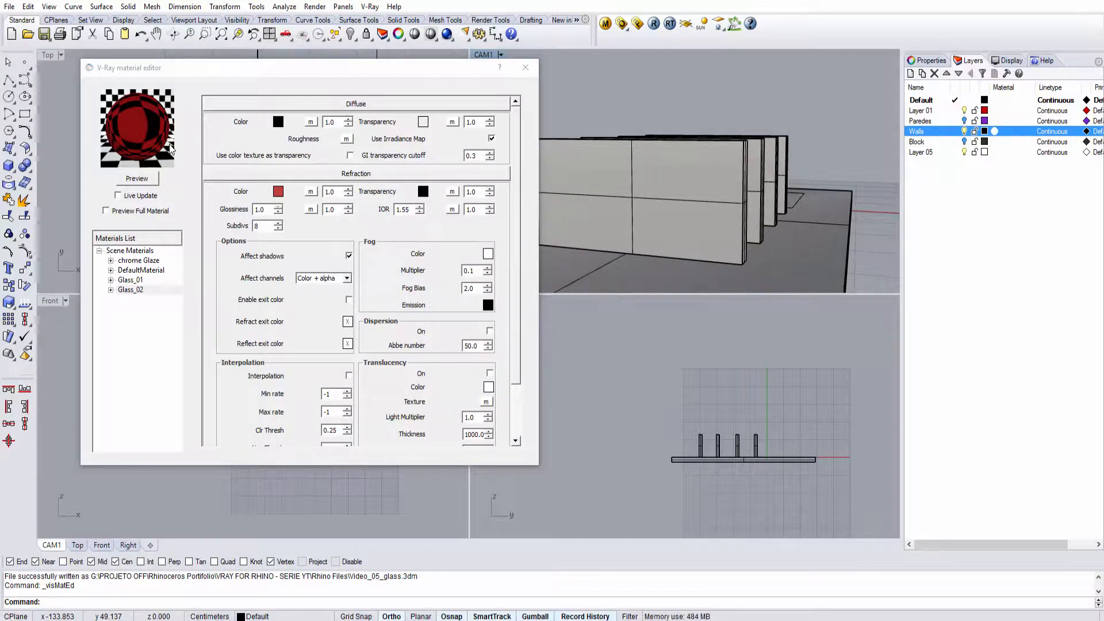
Darken Glass_02's Refraction color to RGB 87, 33, 33 and update the preview.
click(279, 191)
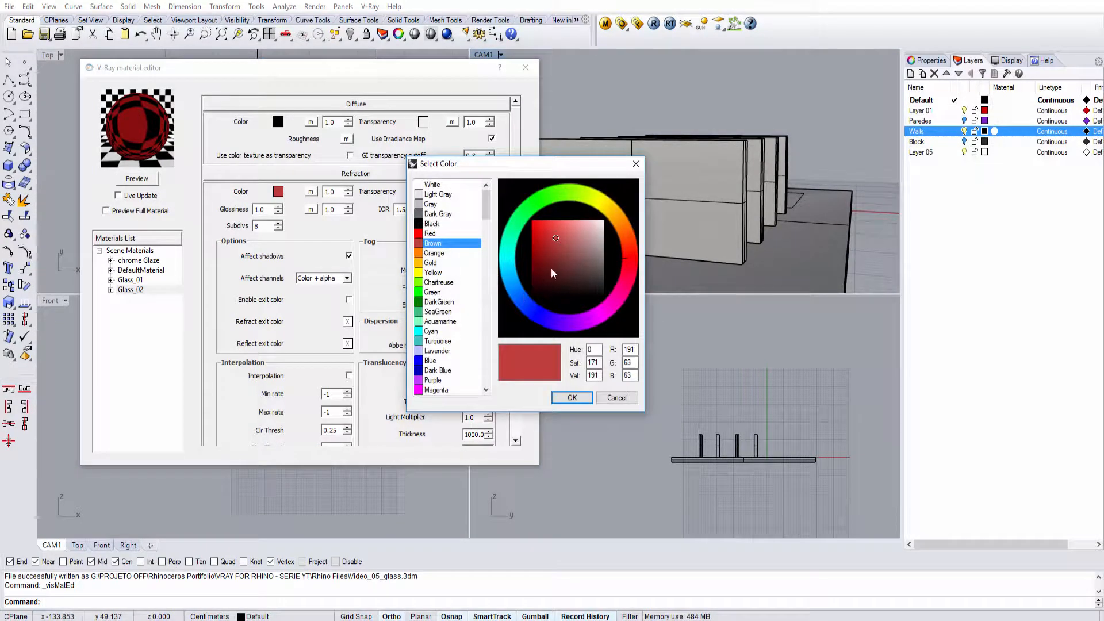
drag(555, 238, 560, 270)
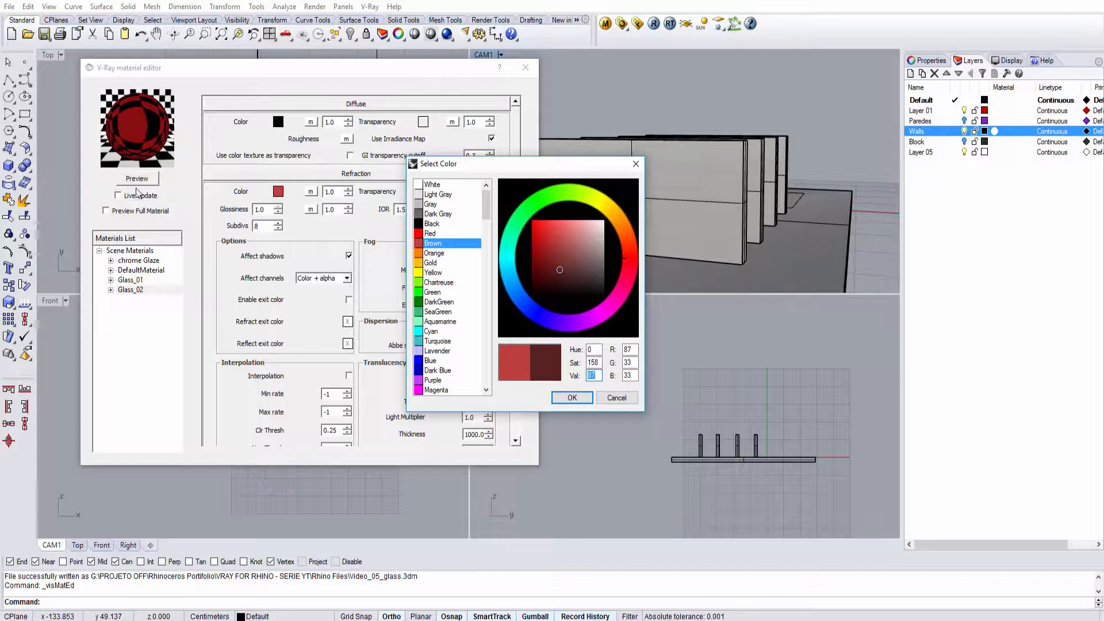
click(572, 397)
click(137, 179)
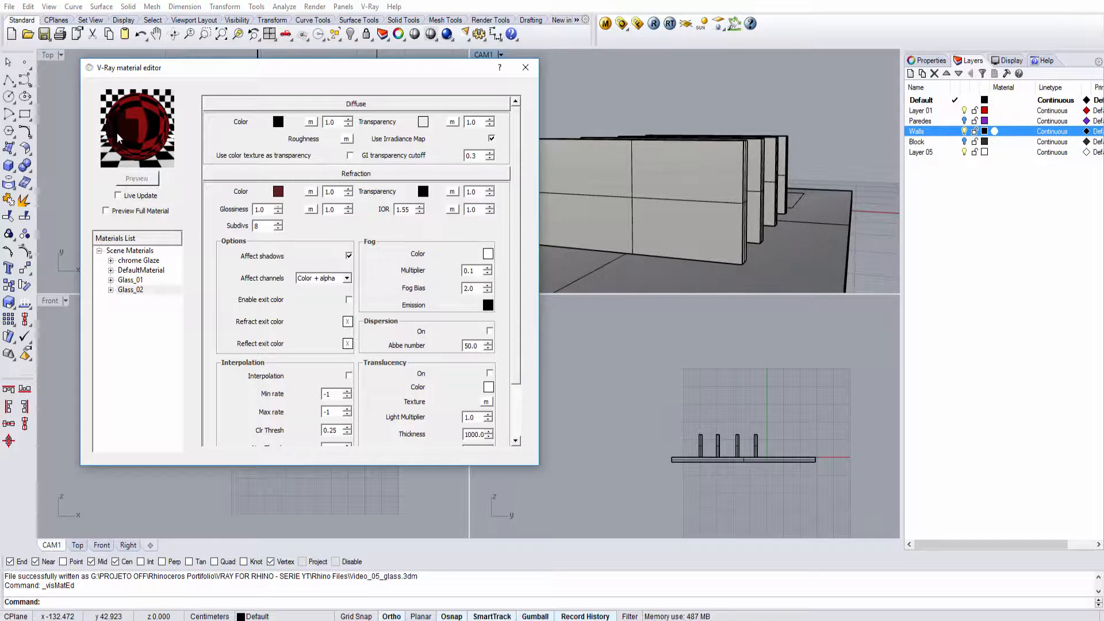
Return Glass_02's Refraction color to the Brown preset and refresh the material preview.
click(279, 195)
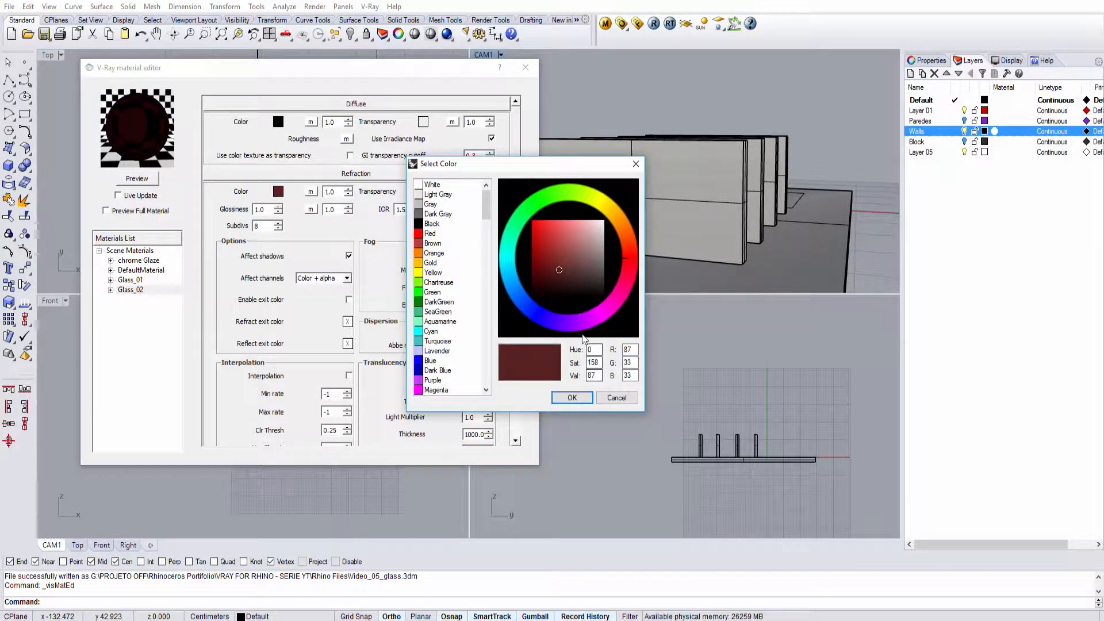
click(429, 242)
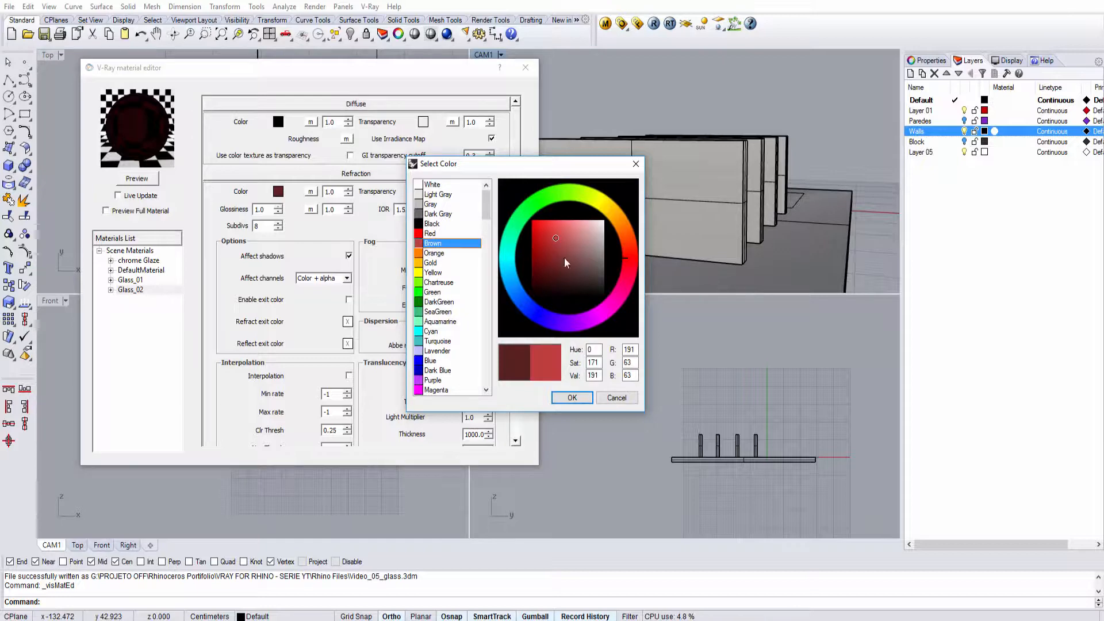
click(572, 398)
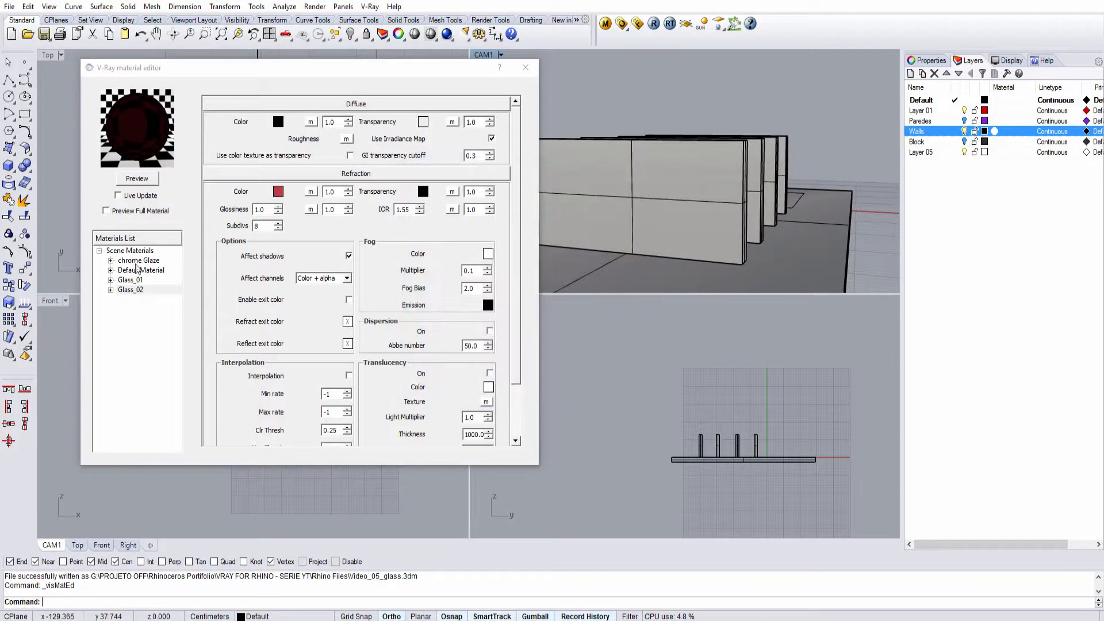
click(136, 178)
Apply the Glass_02 material to the front wall panel.
click(549, 179)
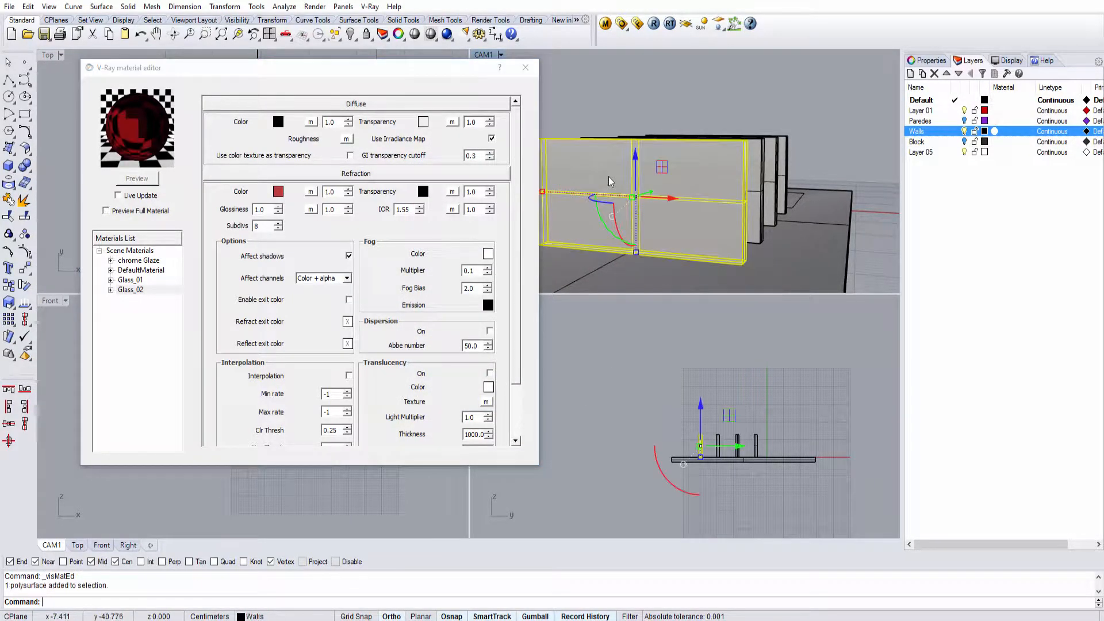
right_click(131, 289)
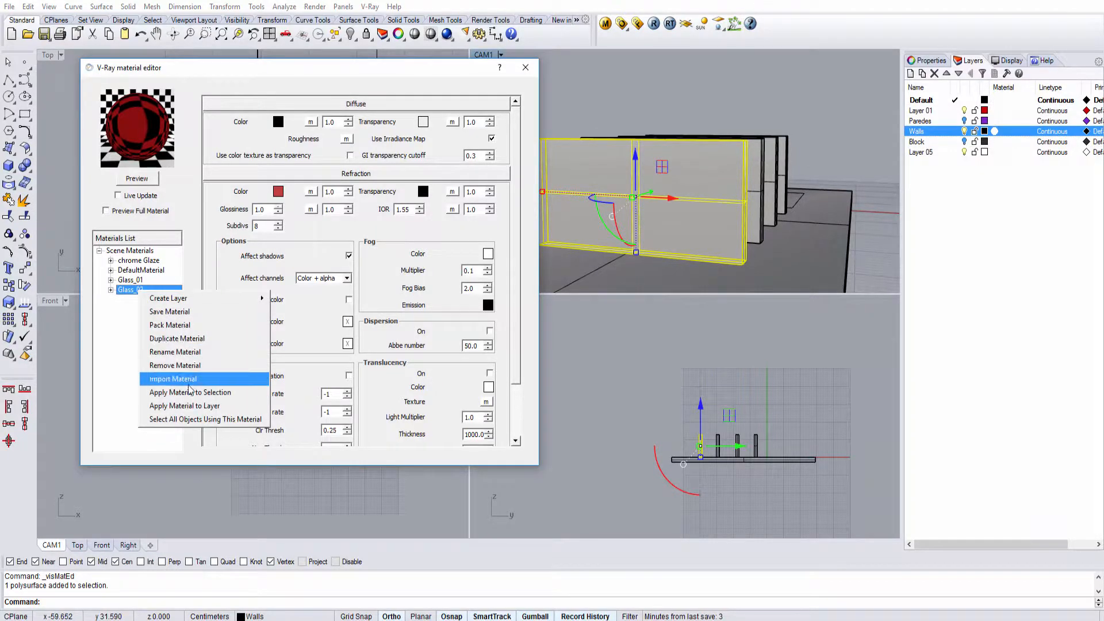
click(172, 378)
Select the three wall panels behind the front one and apply the Glass_01 material to them.
drag(752, 155, 751, 151)
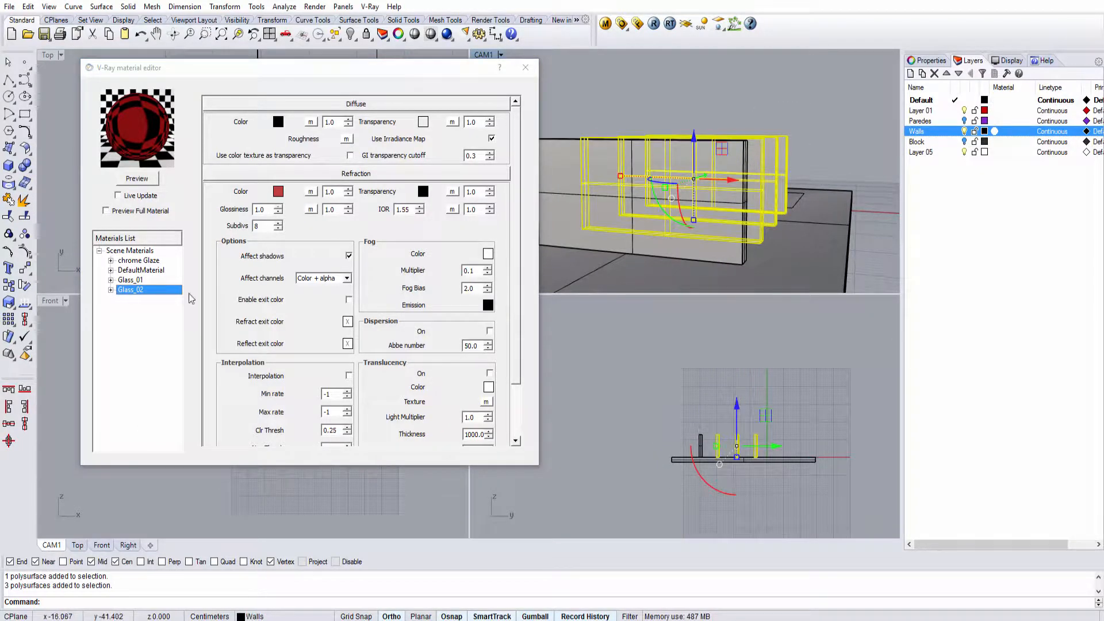
right_click(133, 282)
click(184, 382)
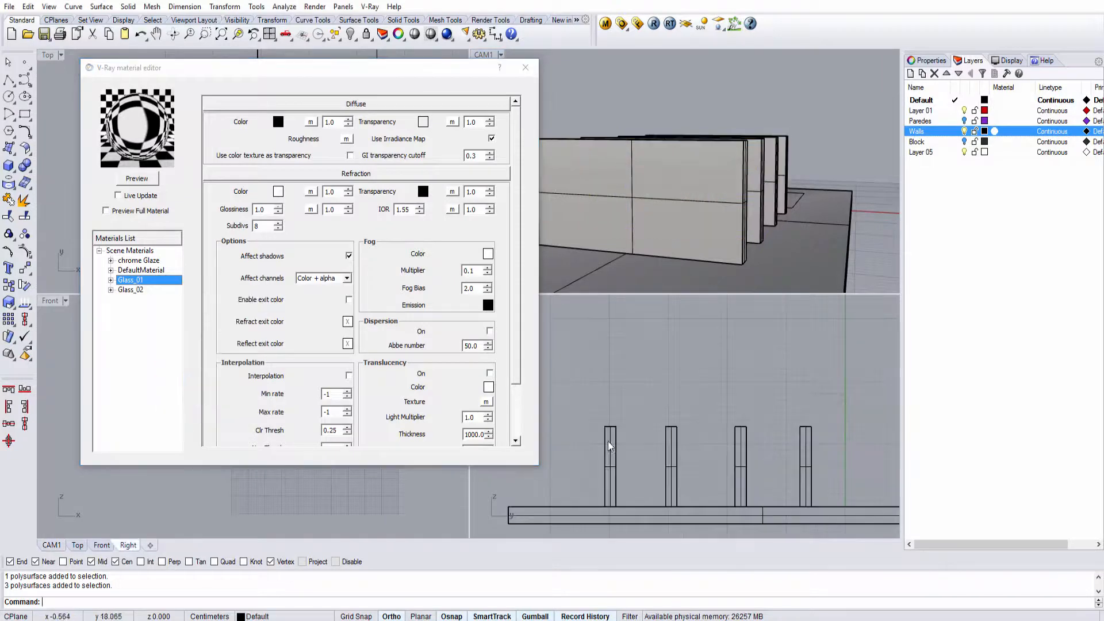
Try to adjust all four wall panels with the gumball in the Right view, then clear the selection.
drag(581, 468, 582, 471)
scroll(659, 508, up, 6)
drag(751, 396, 751, 392)
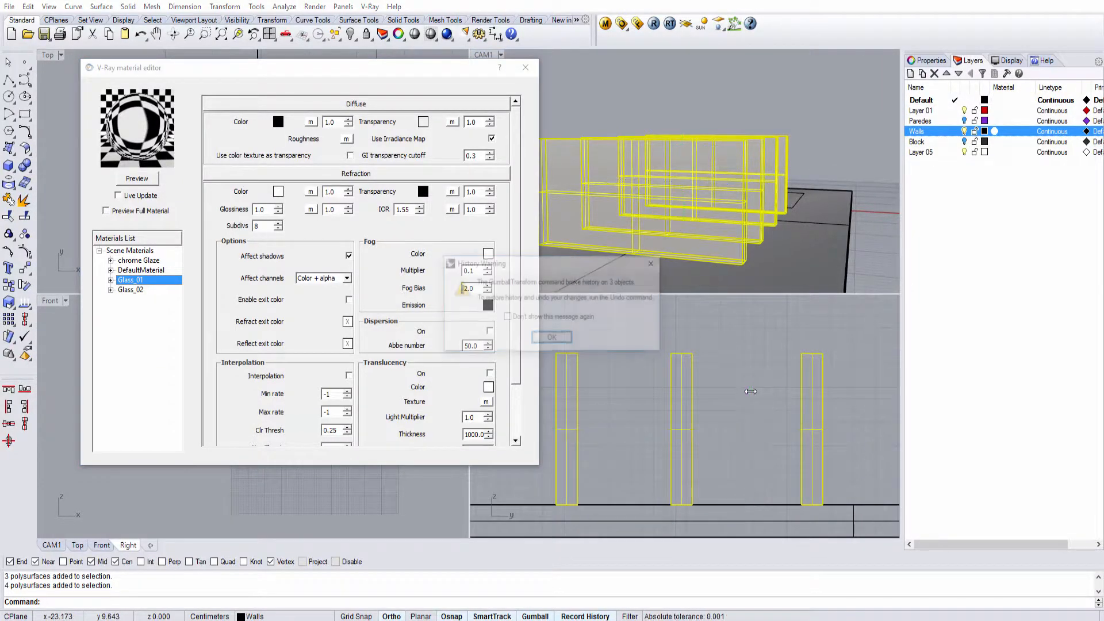
click(551, 338)
key(Escape)
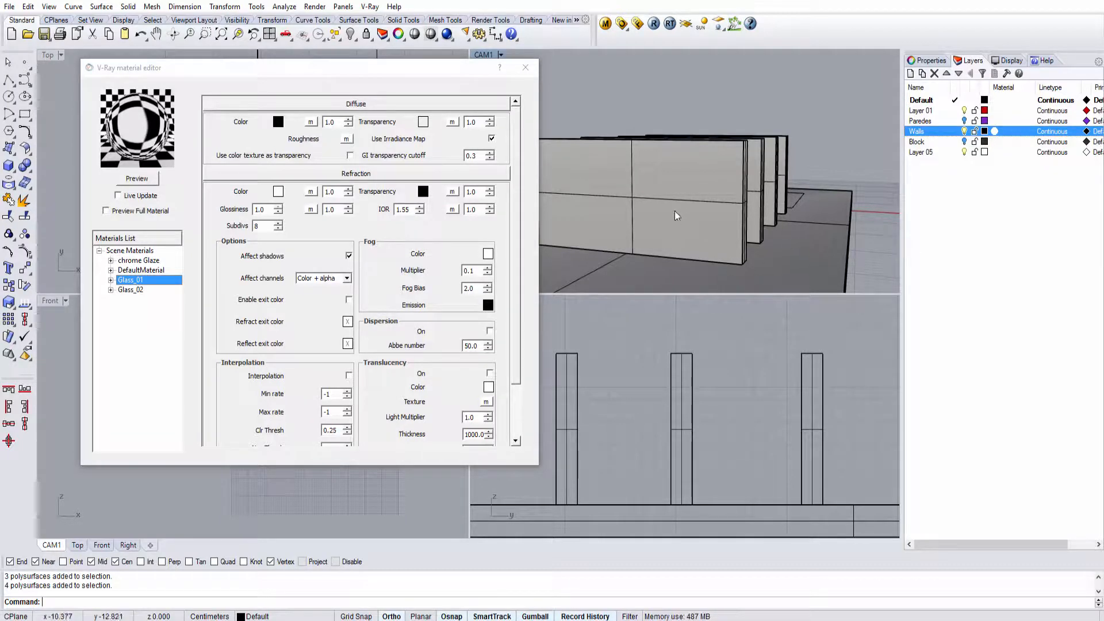
Render the CAM1 view with V-Ray and enlarge the rendered red glass panel to 200% for inspection.
click(655, 27)
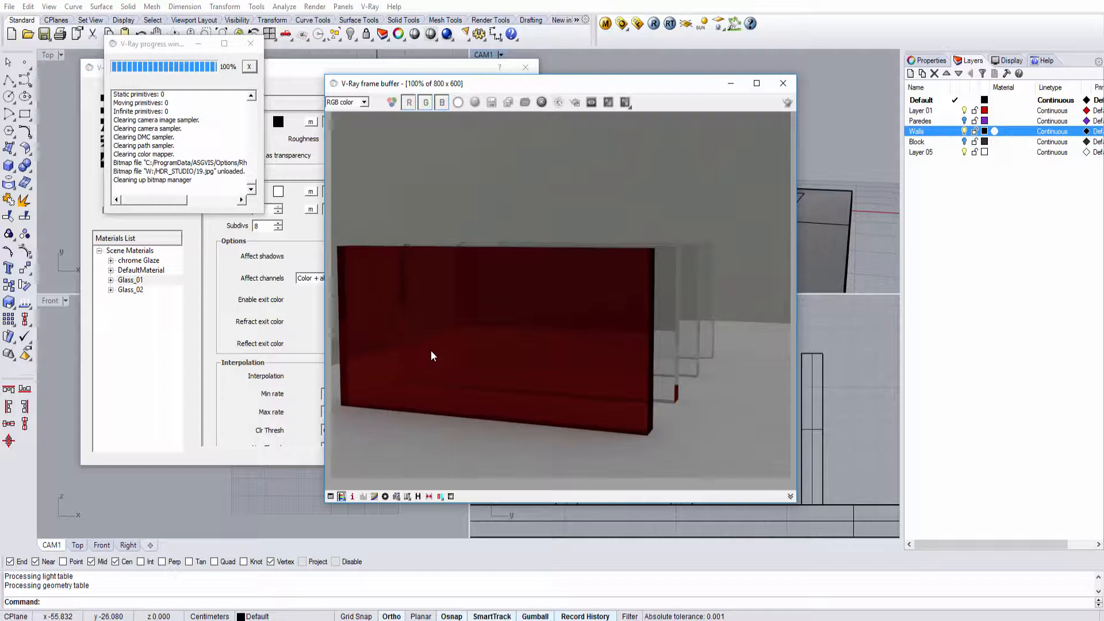
scroll(404, 352, up, 1)
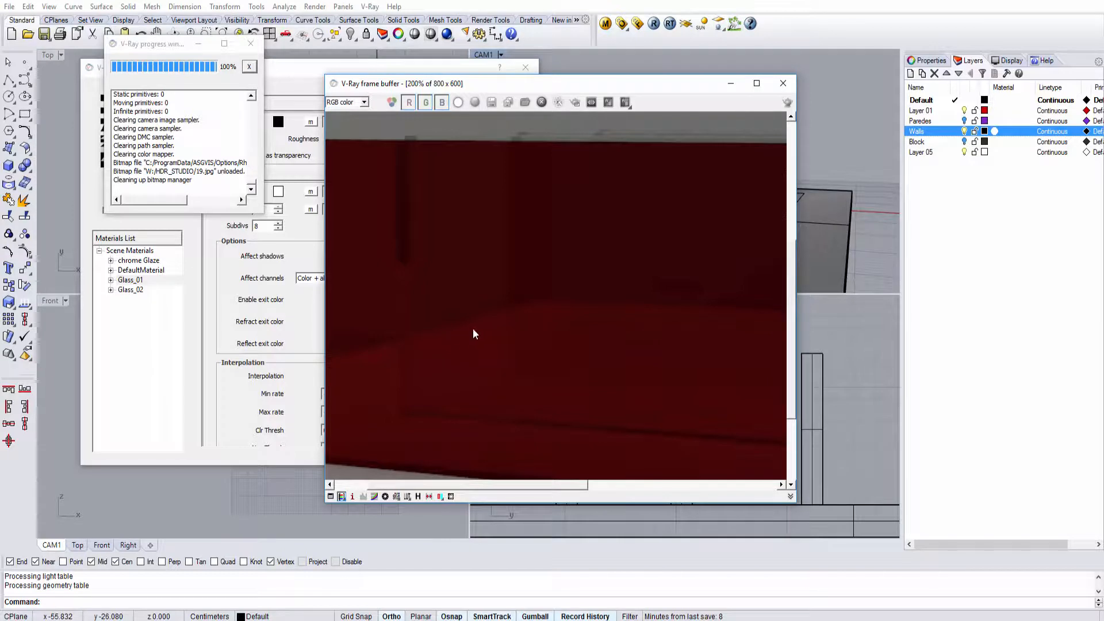
Compare the red front glass panel with the clear panels behind it at 100% and 200%, and close the frame buffer.
scroll(540, 360, down, 1)
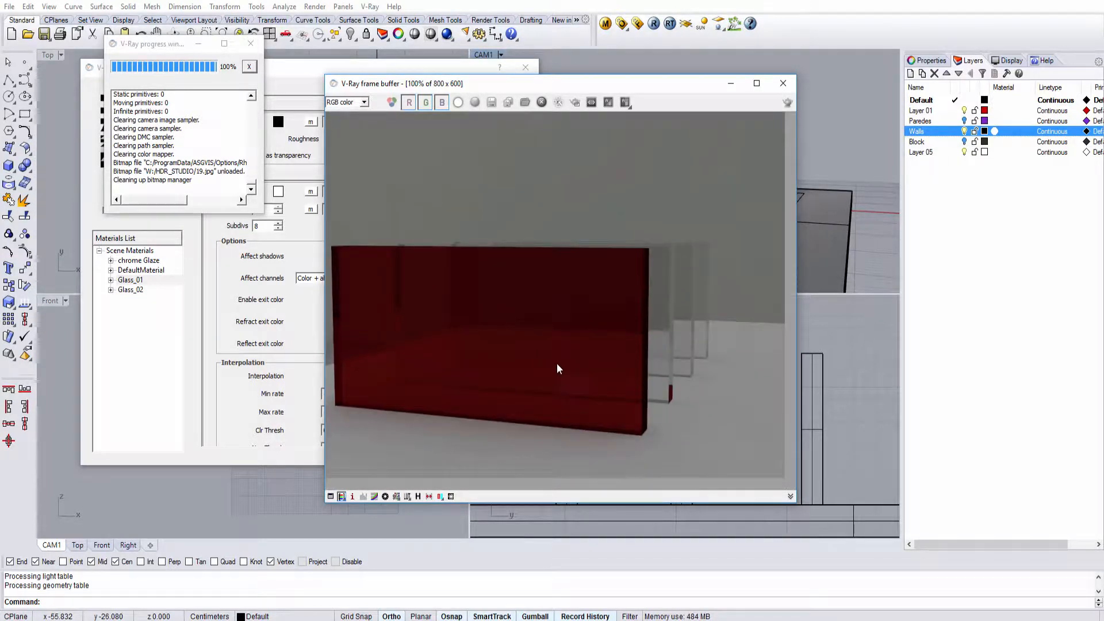
scroll(665, 340, up, 1)
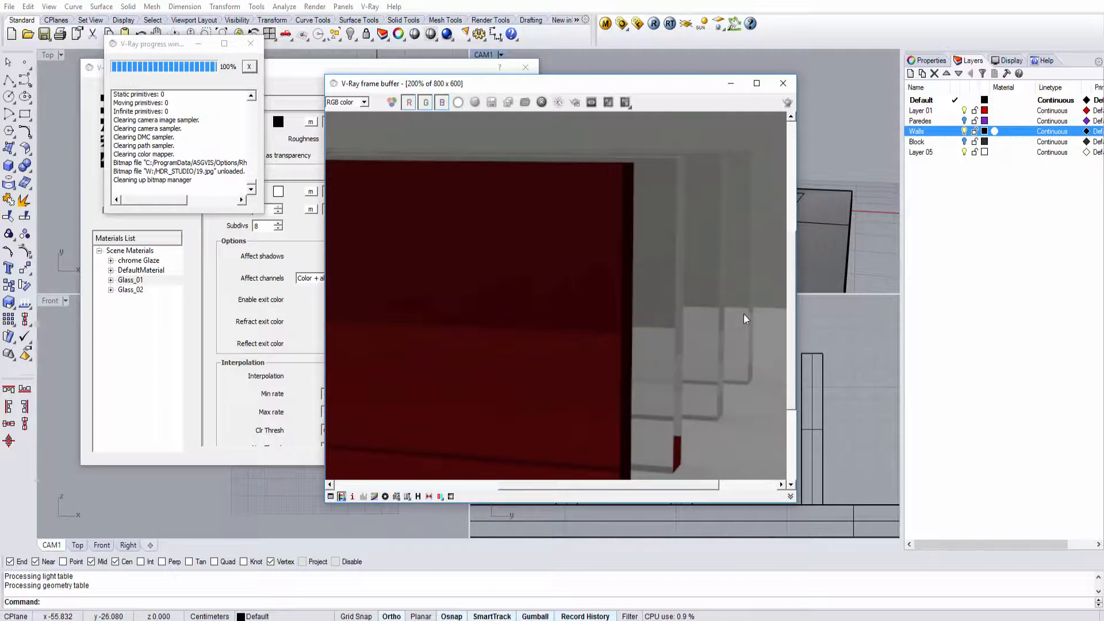
scroll(713, 314, down, 1)
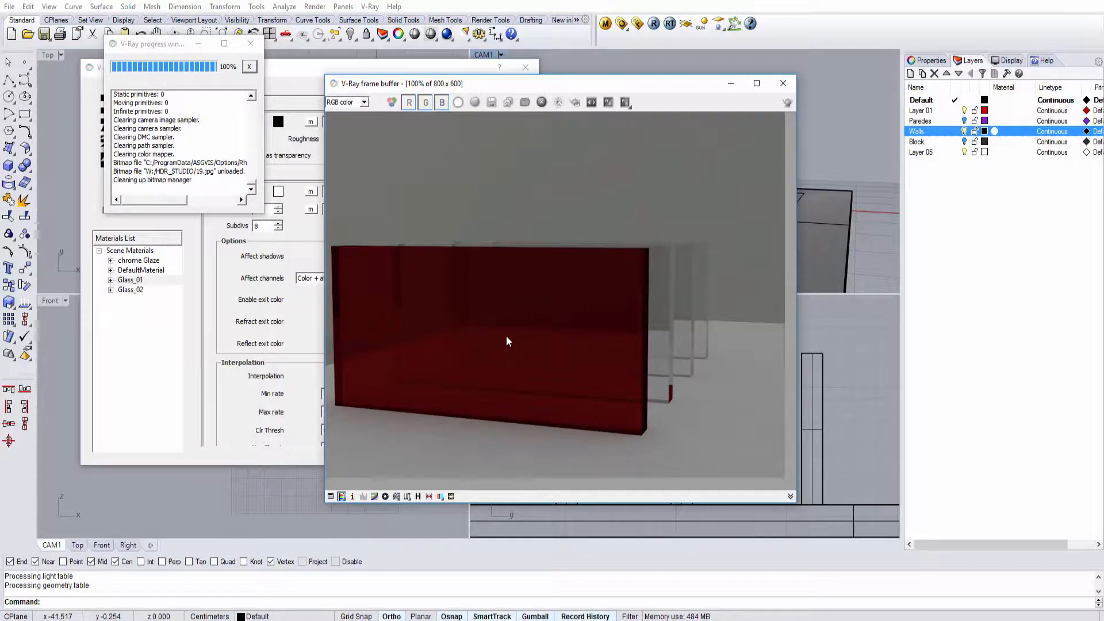
click(782, 83)
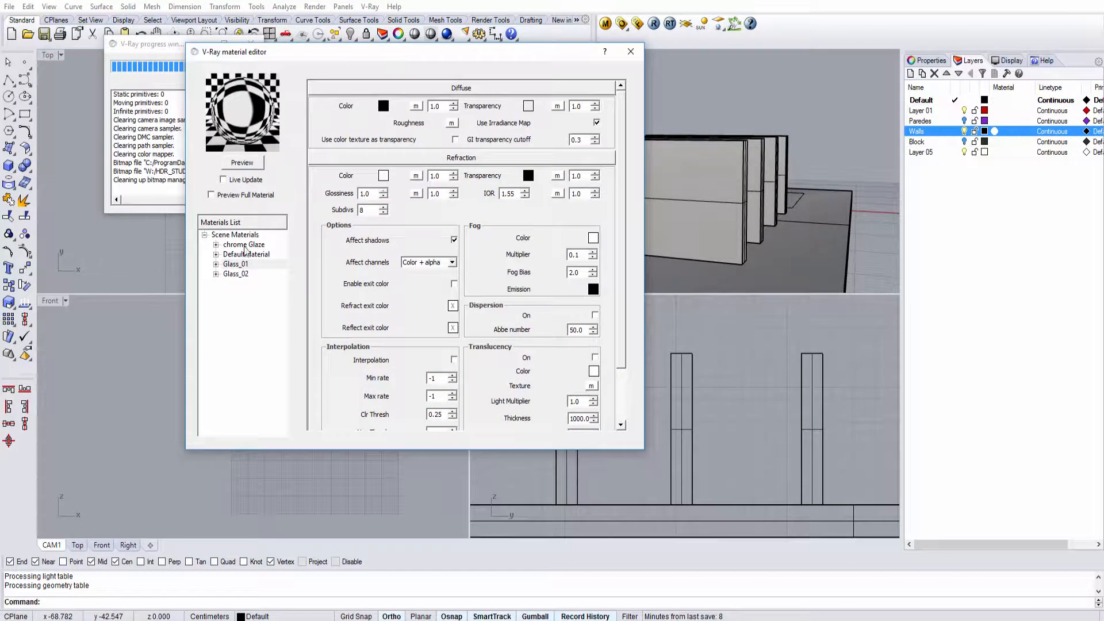
Set the diffuse color of the Glass_02 material to Orange.
click(238, 275)
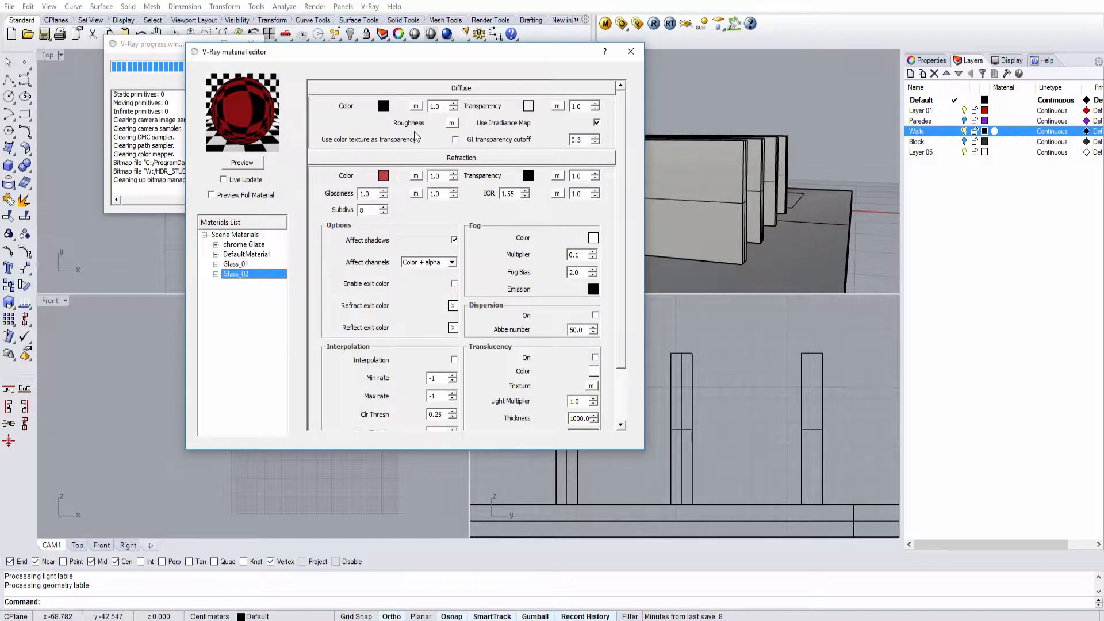
click(384, 106)
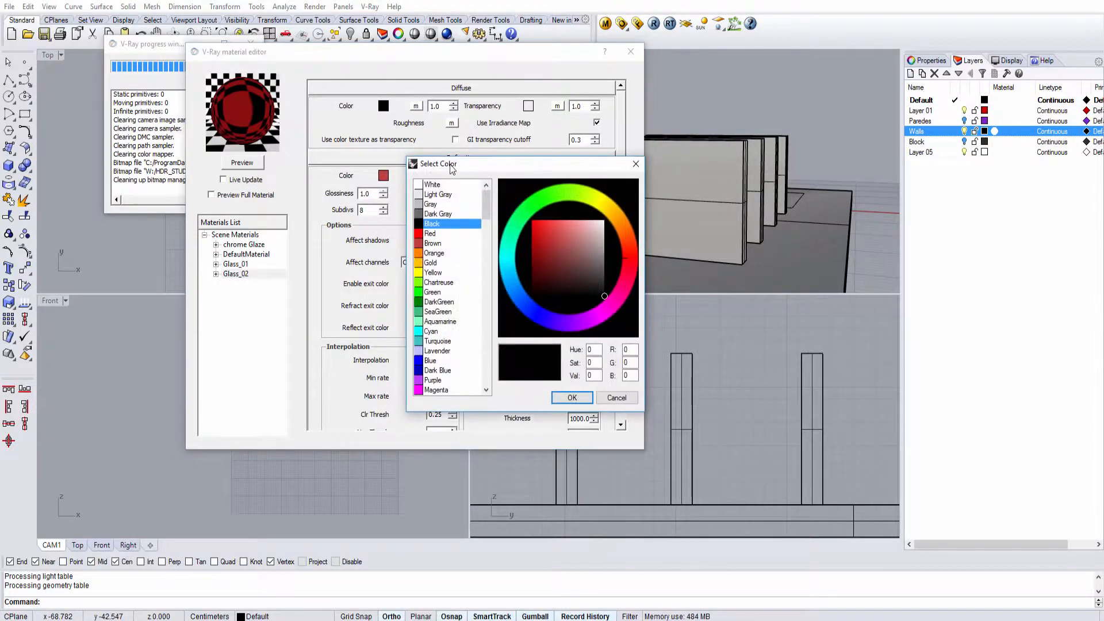
click(440, 254)
click(572, 397)
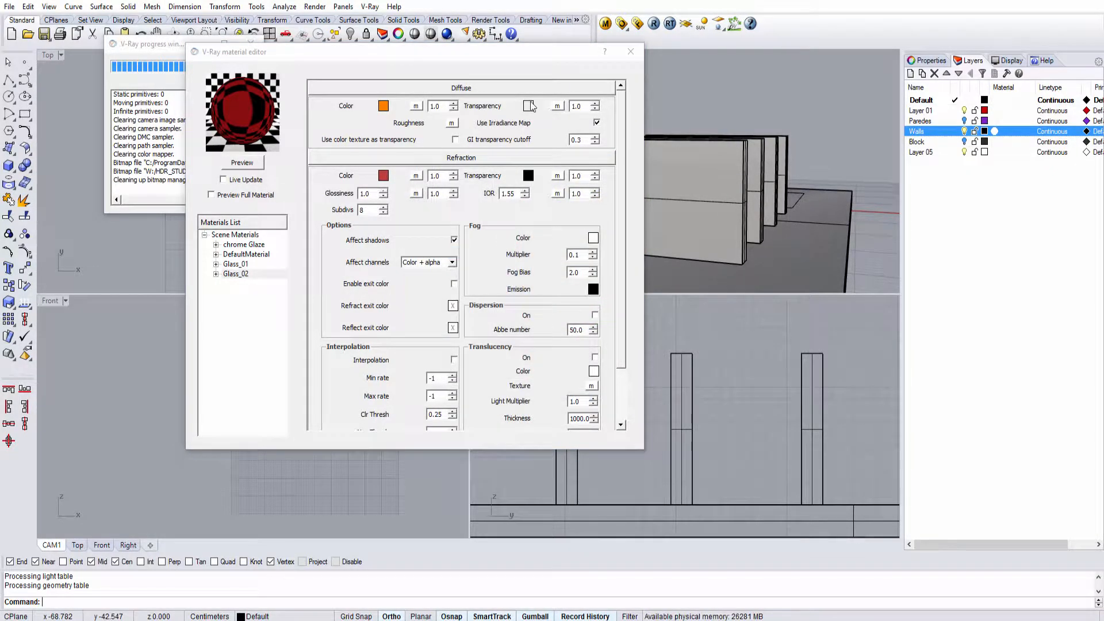
Set Glass_02's diffuse transparency to a light gray with value 206 and refresh the material preview.
click(529, 106)
drag(606, 227, 608, 237)
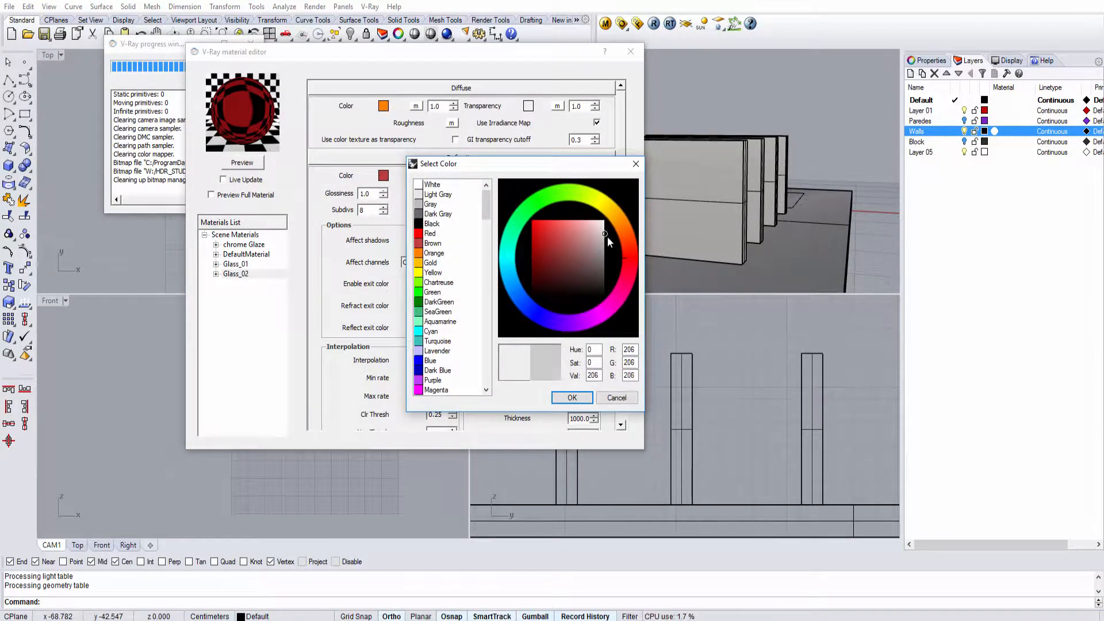
click(582, 401)
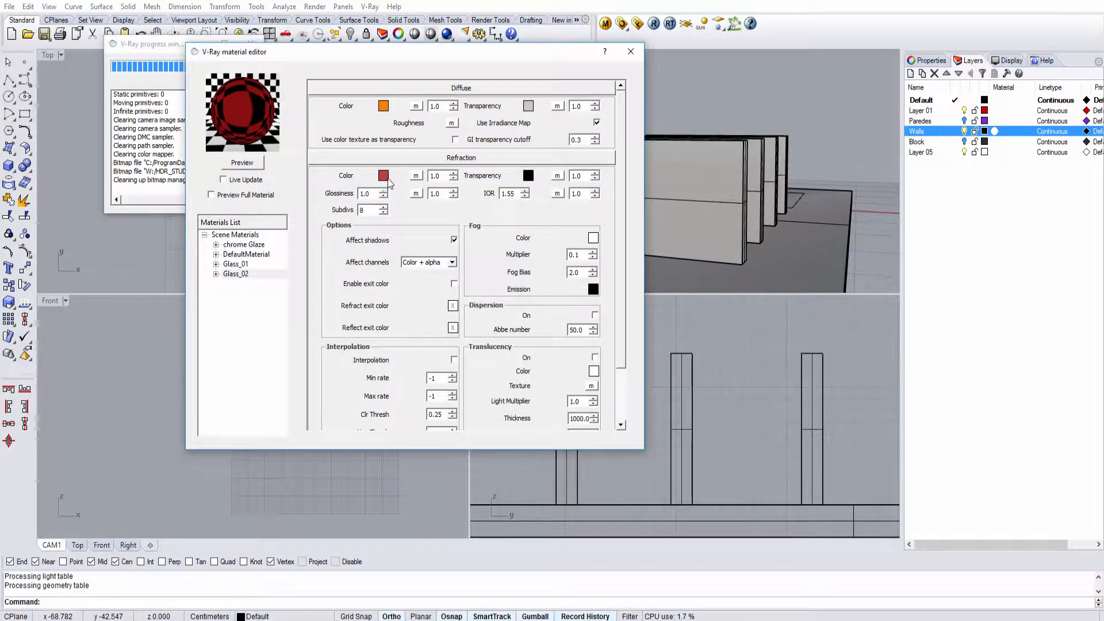
click(242, 162)
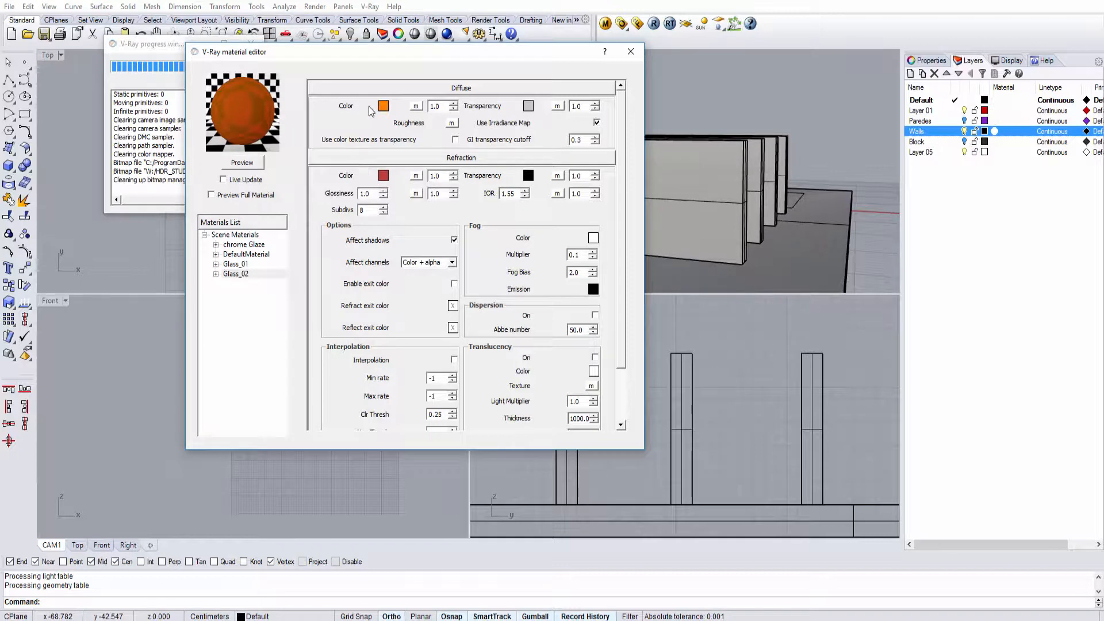
Render only a region over the front glass panel, inspect it at 200%, and turn off region rendering before closing the frame buffer.
click(646, 25)
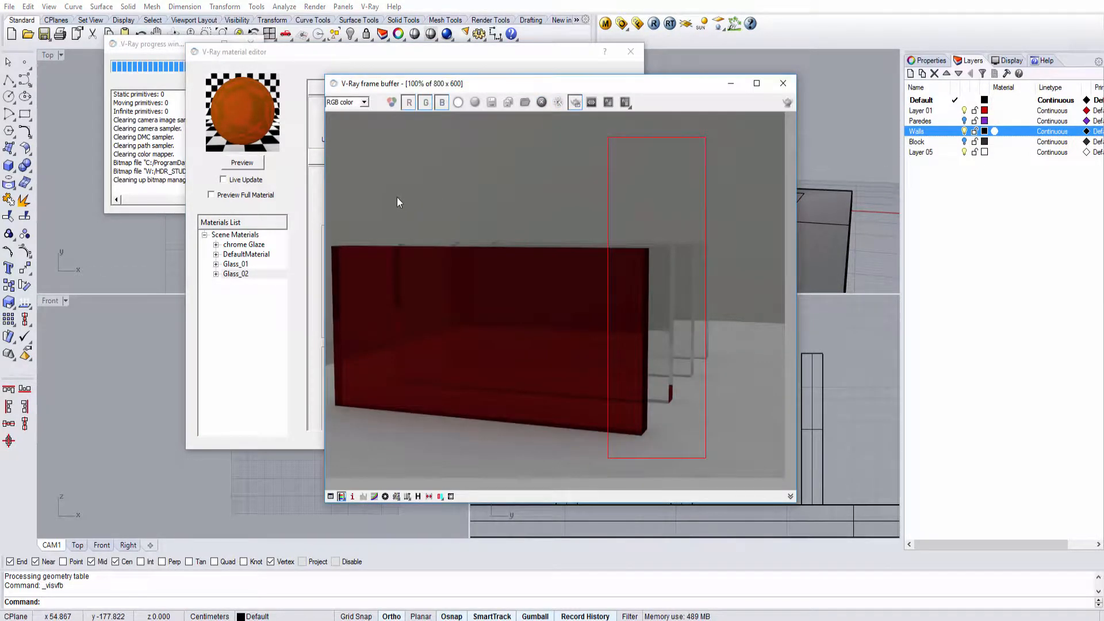
drag(445, 294, 541, 443)
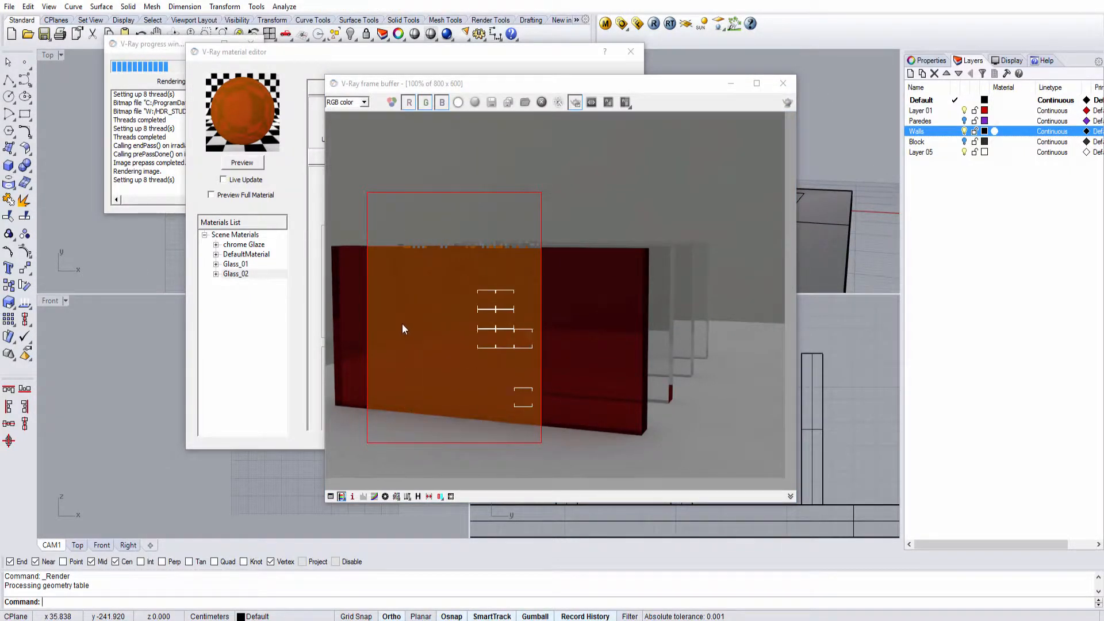
scroll(401, 326, up, 1)
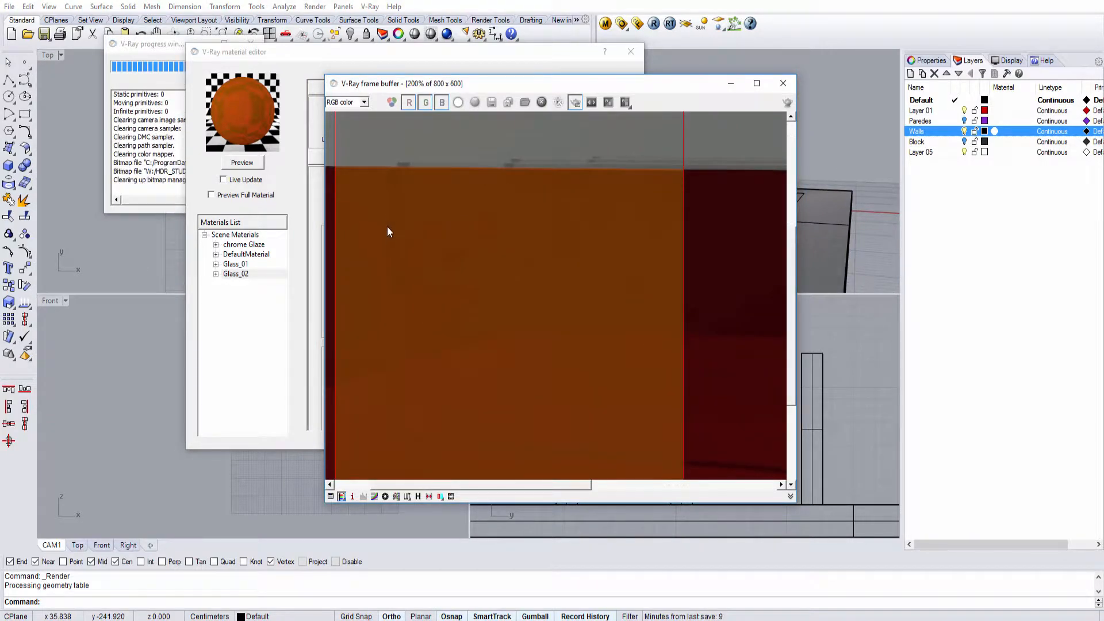
scroll(384, 295, down, 1)
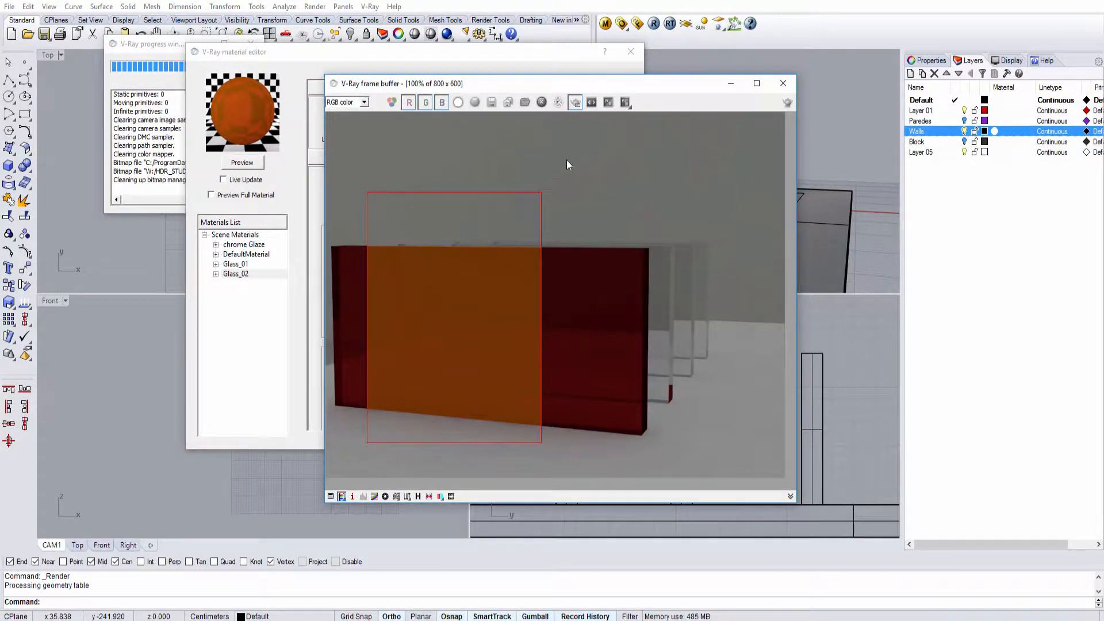
click(575, 103)
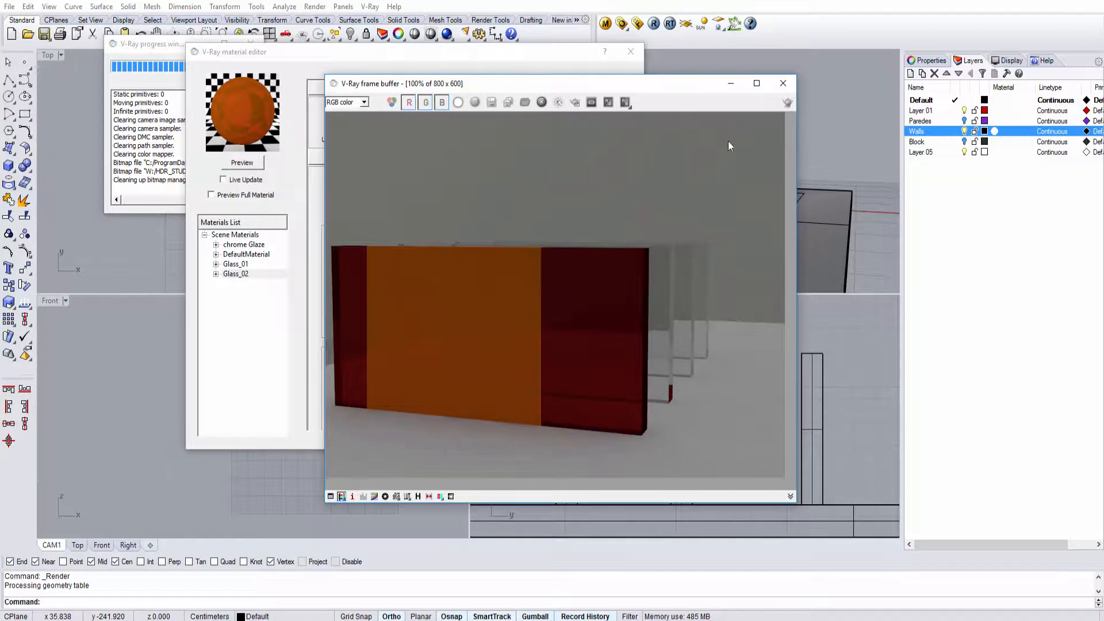
click(784, 84)
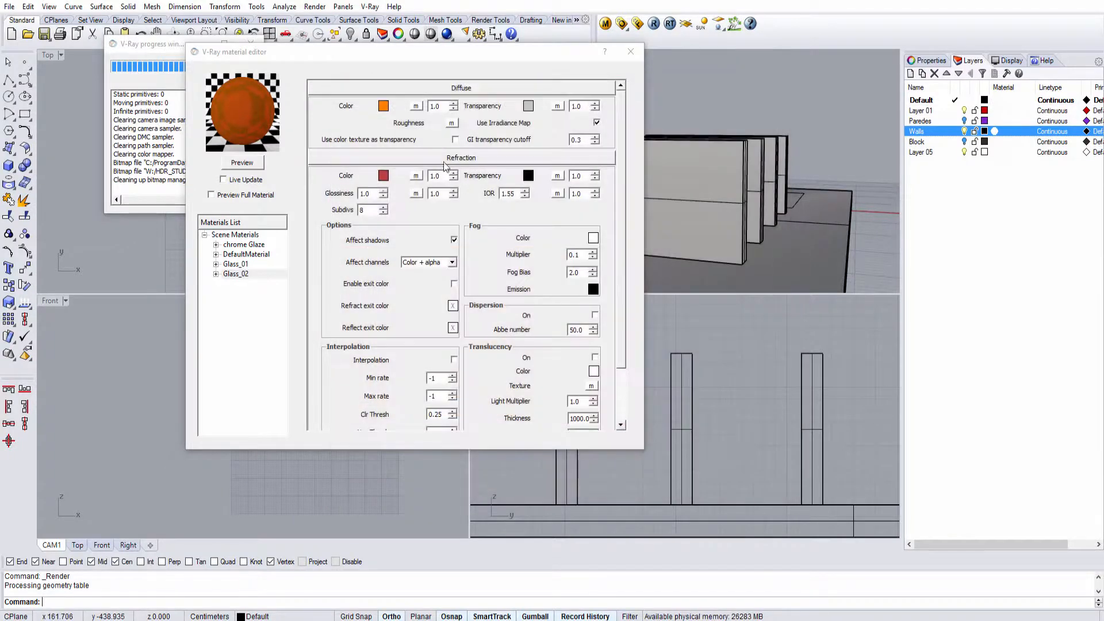
Set Glass_02's diffuse transparency to pure white with value 255.
click(528, 108)
drag(605, 230, 613, 215)
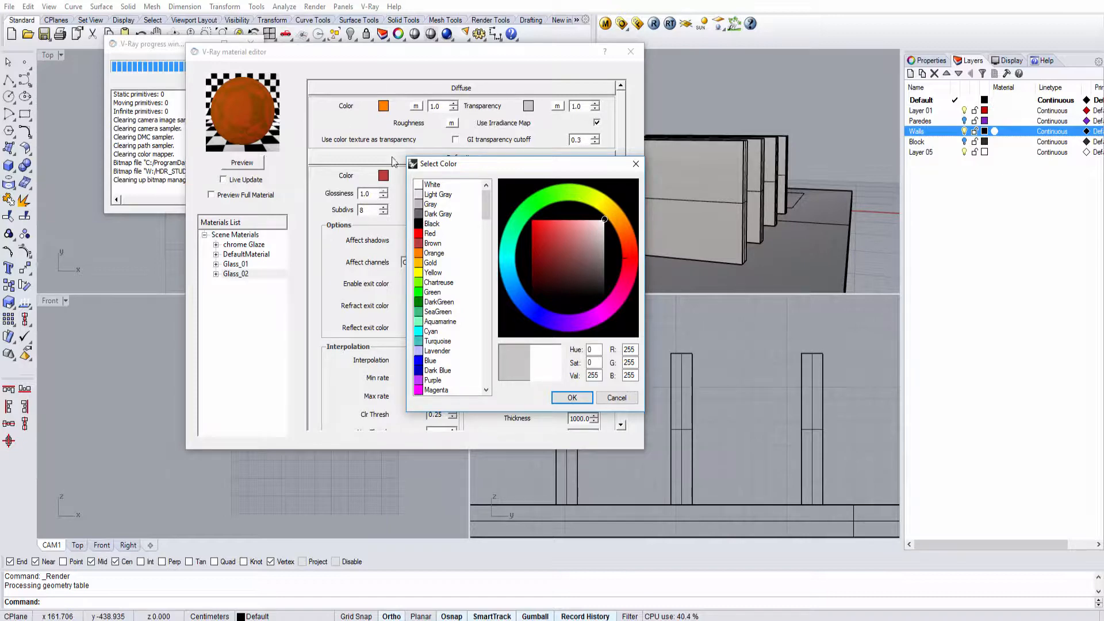
click(572, 397)
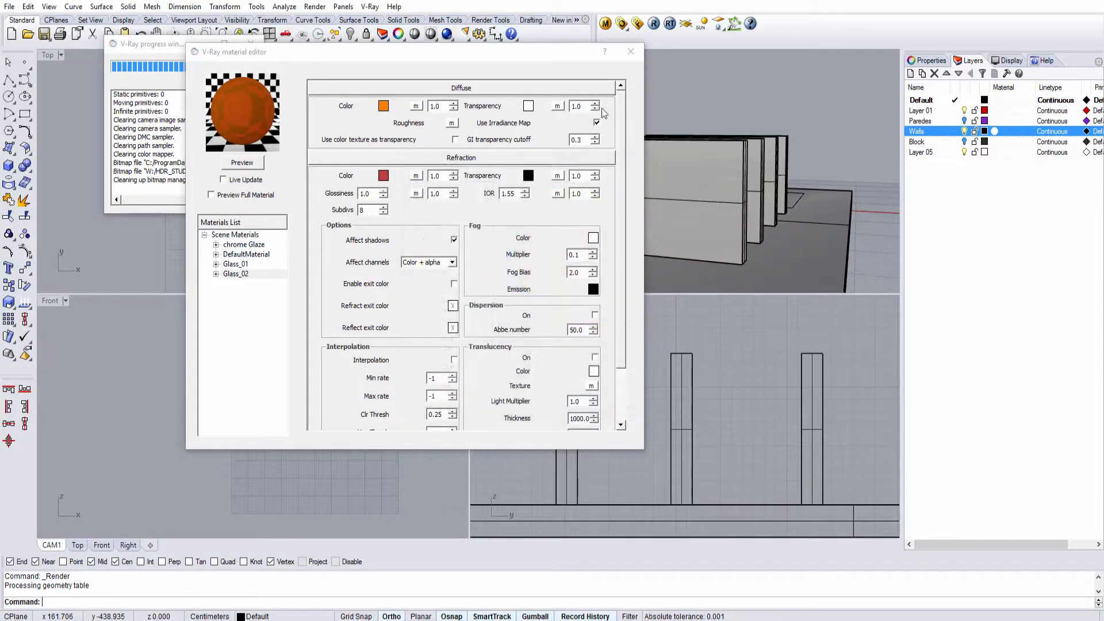
Render the full CAM1 view with V-Ray to check the front panel, and close the frame buffer and progress window.
click(654, 24)
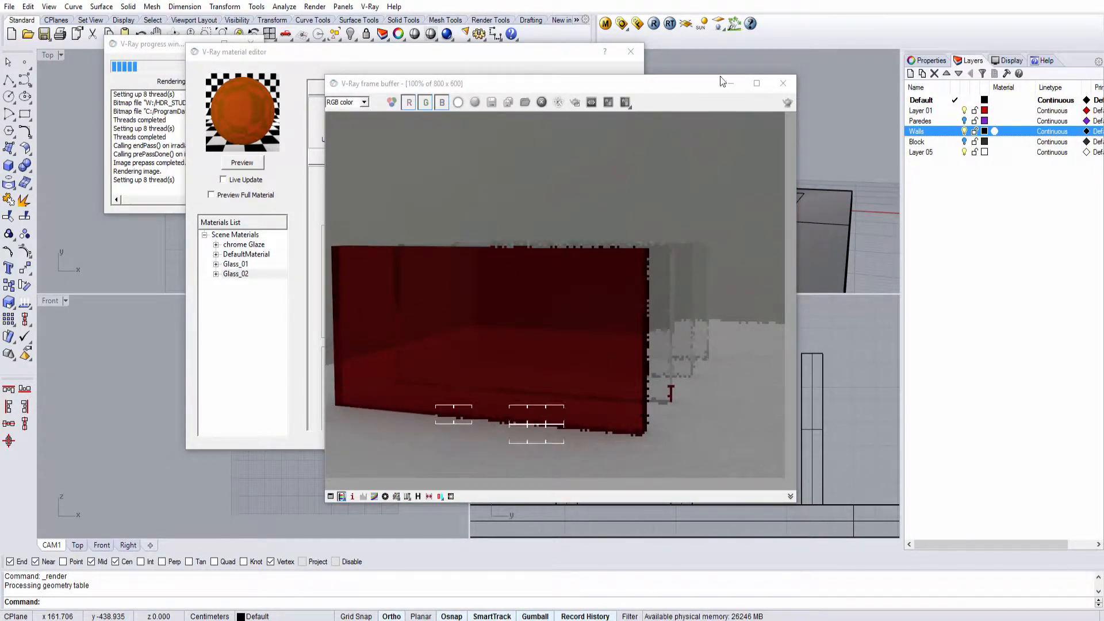
click(783, 83)
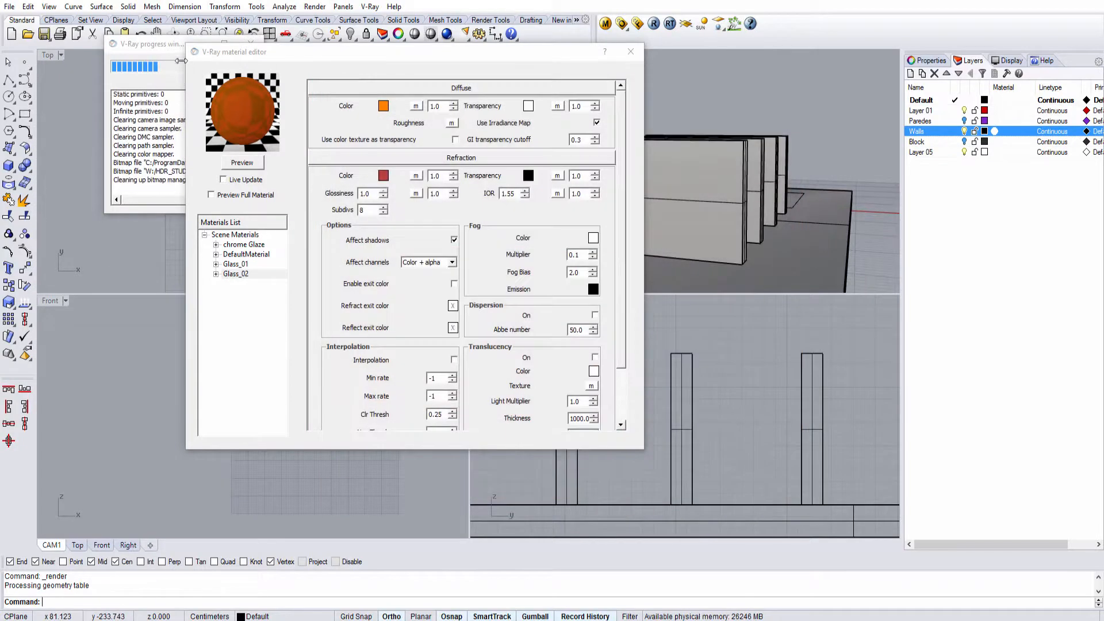
click(175, 54)
click(251, 43)
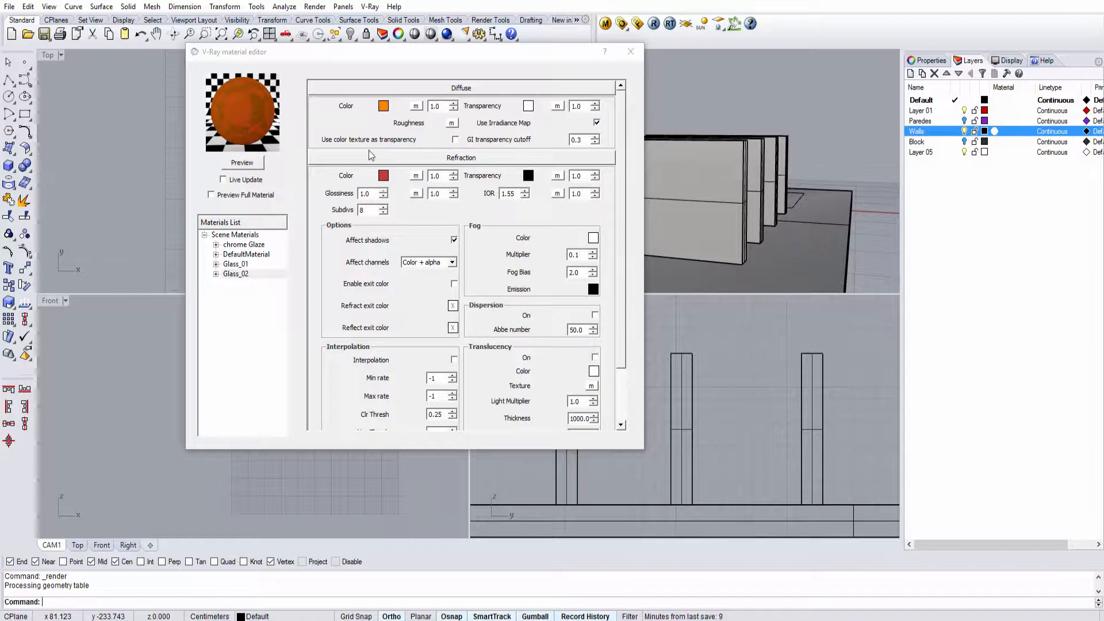
Set the diffuse color of Glass_02 to Black.
click(383, 106)
click(432, 223)
click(572, 397)
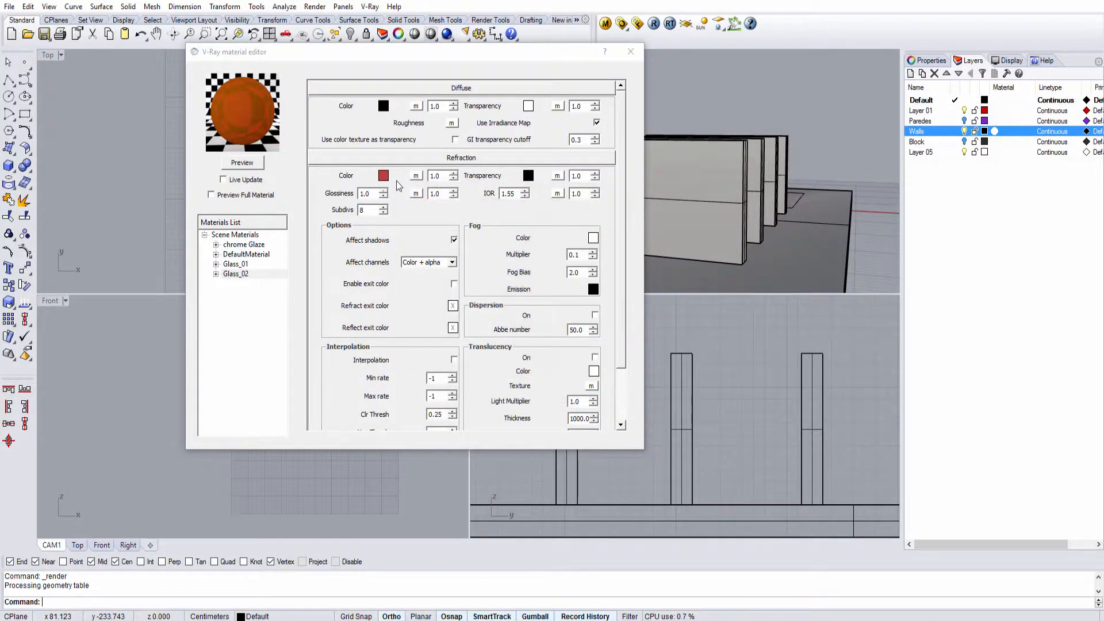
Set Glass_02's refraction color to White and refresh the material preview.
click(383, 176)
click(432, 224)
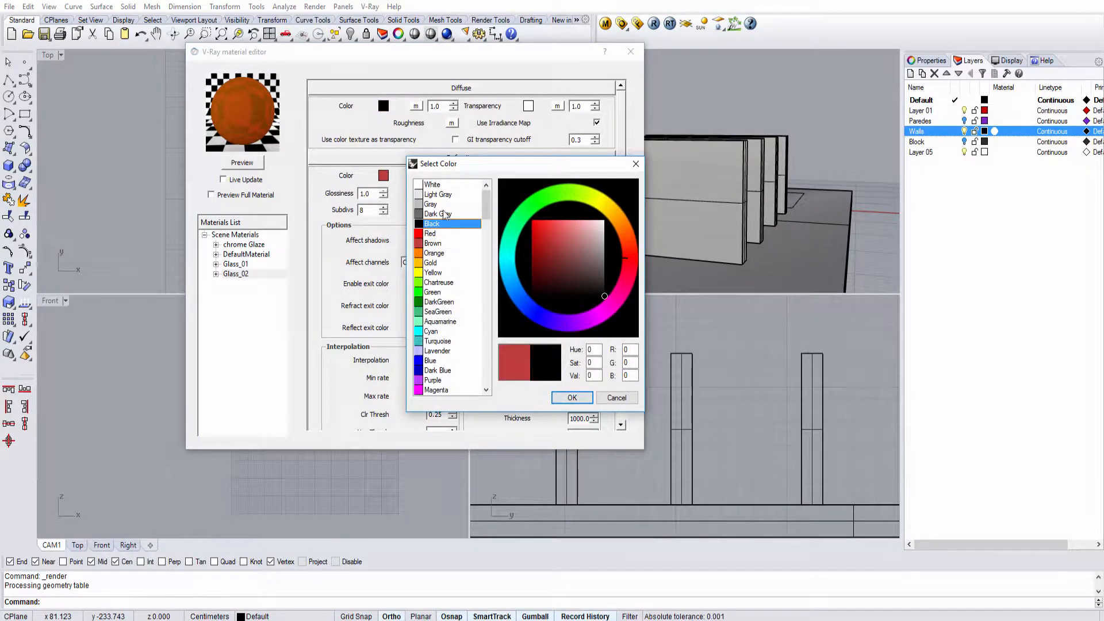
click(438, 185)
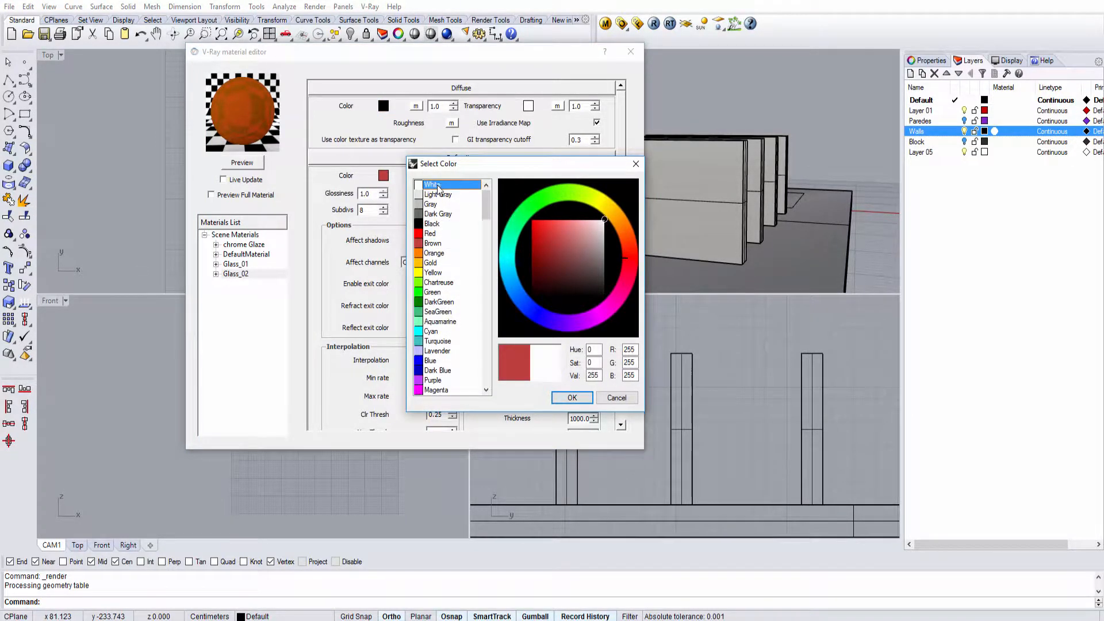
click(572, 398)
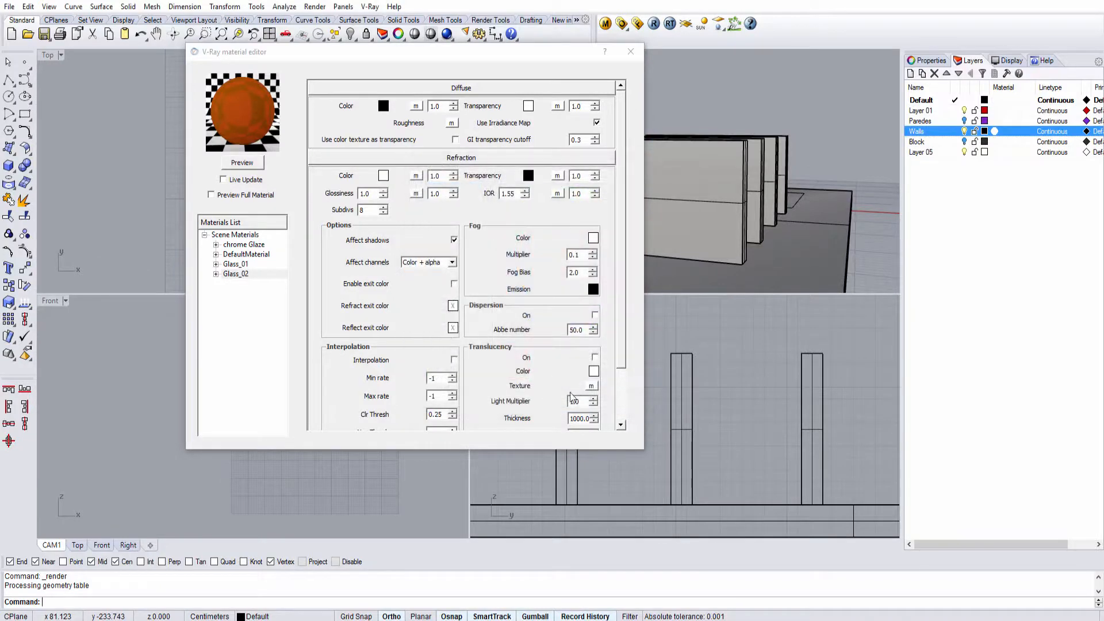
click(242, 162)
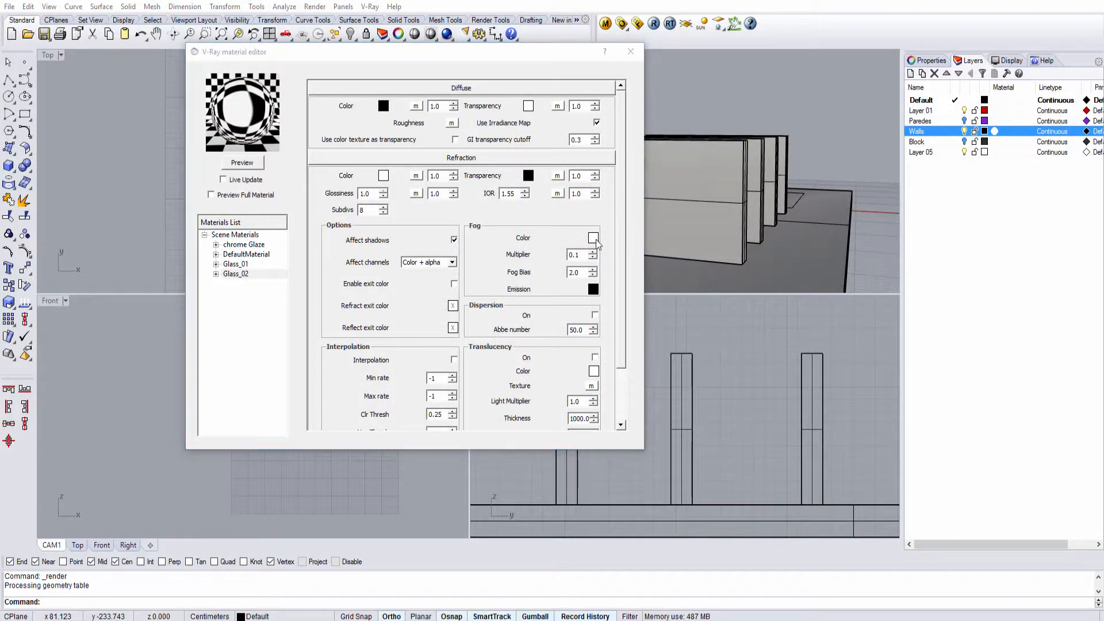
Set Glass_02's fog color to a slightly softened dark green and the fog multiplier to 0.25.
click(383, 176)
click(439, 302)
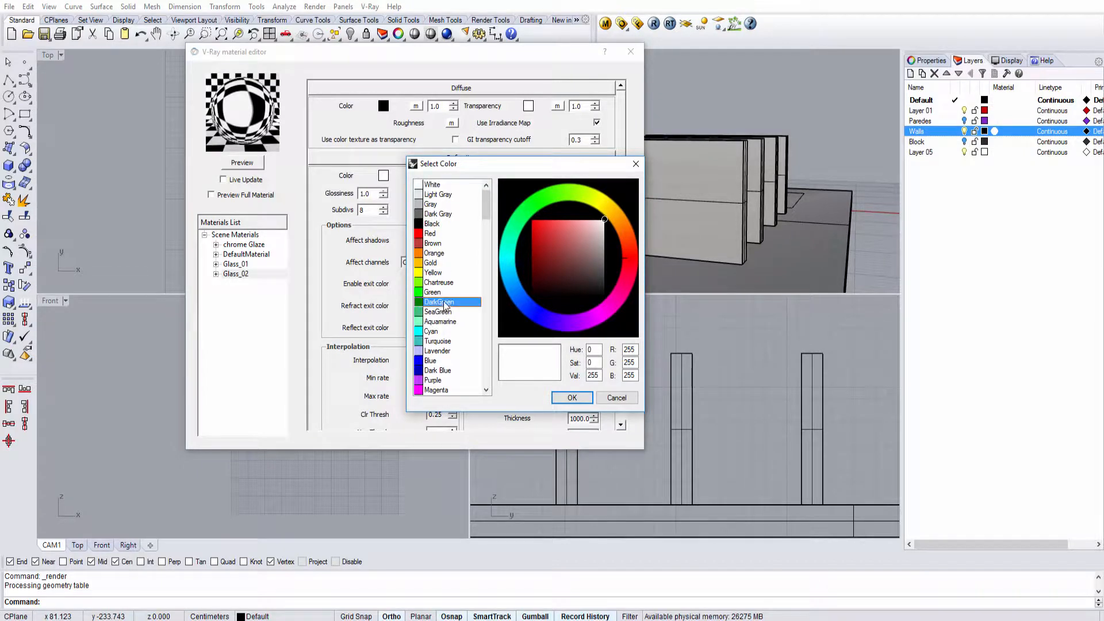
drag(532, 257, 579, 253)
click(572, 397)
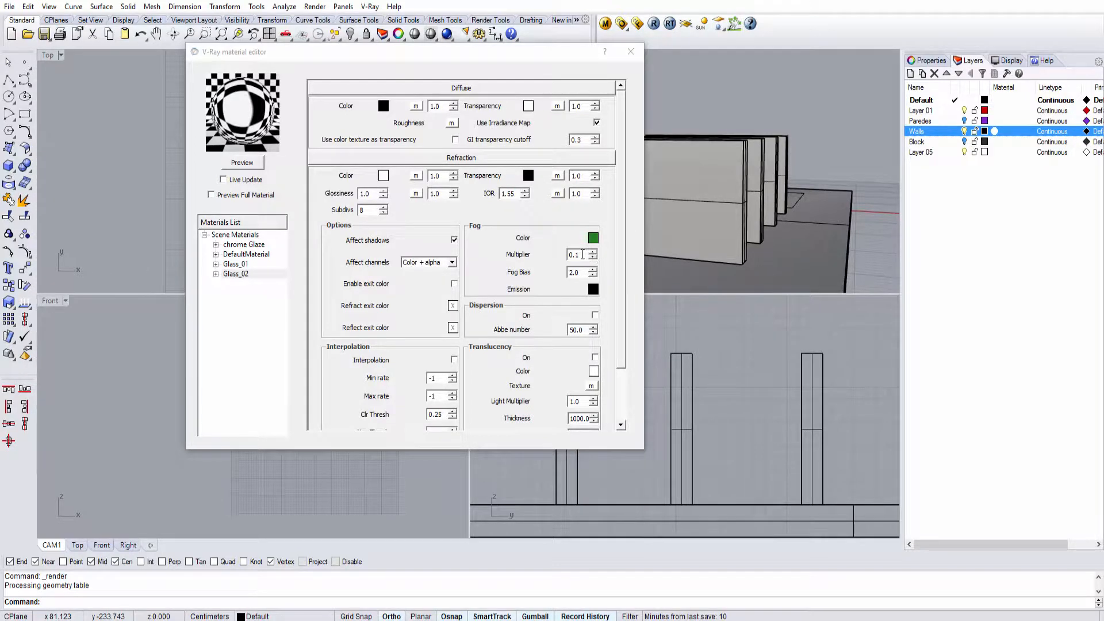
drag(579, 255, 530, 256)
text(.)
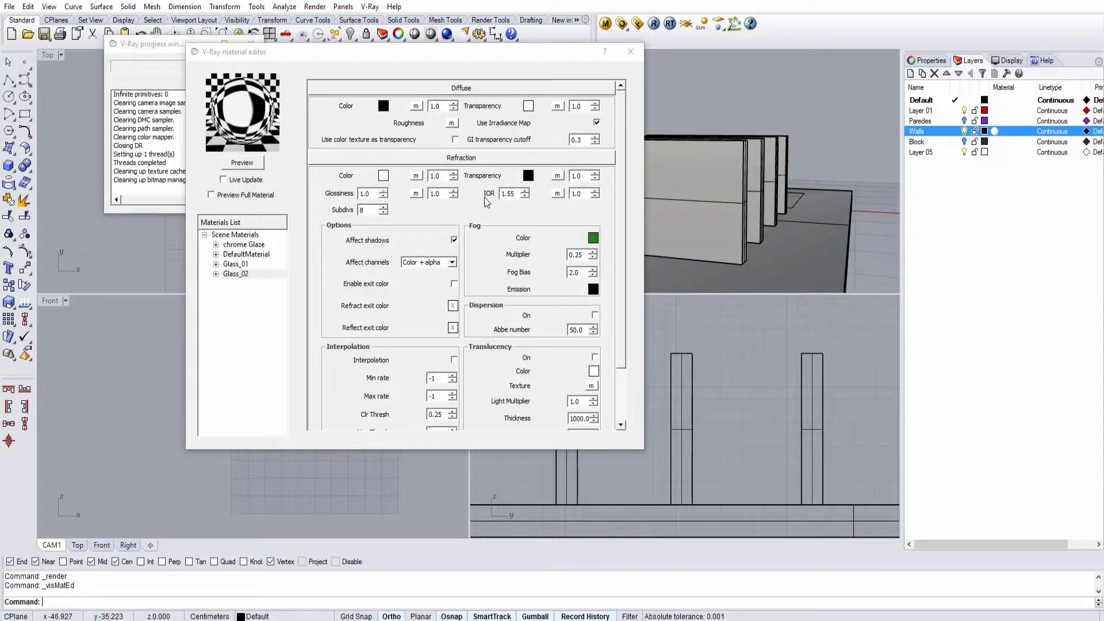
Close the material editor and examine the wall panels' thickness and edges up close in the CAM1 view.
double_click(518, 199)
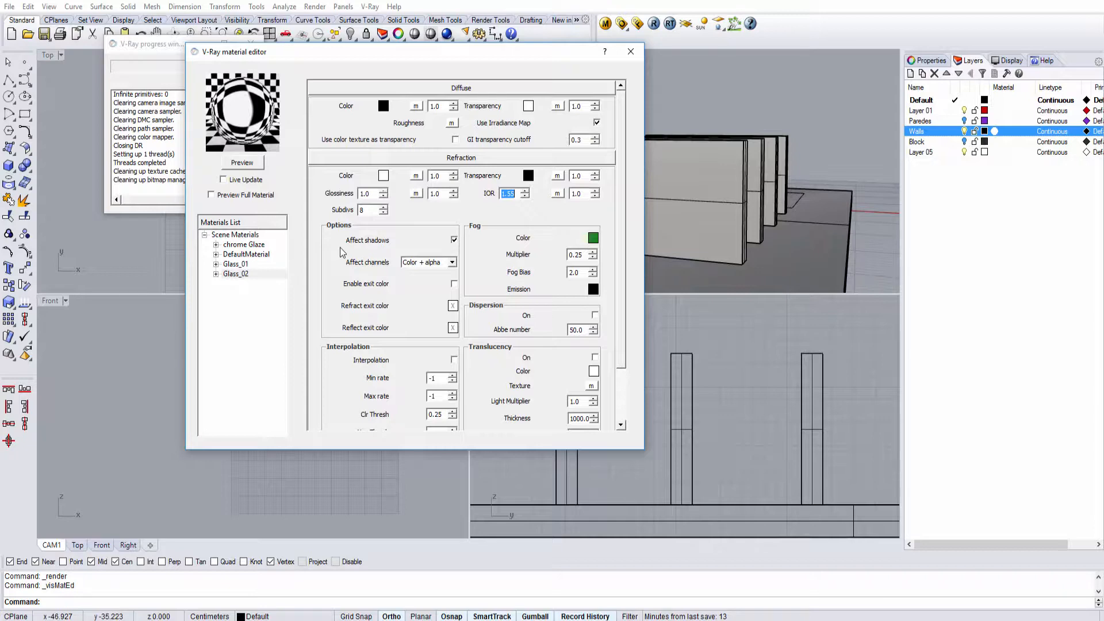
click(630, 51)
right_drag(594, 169, 538, 222)
scroll(539, 223, up, 5)
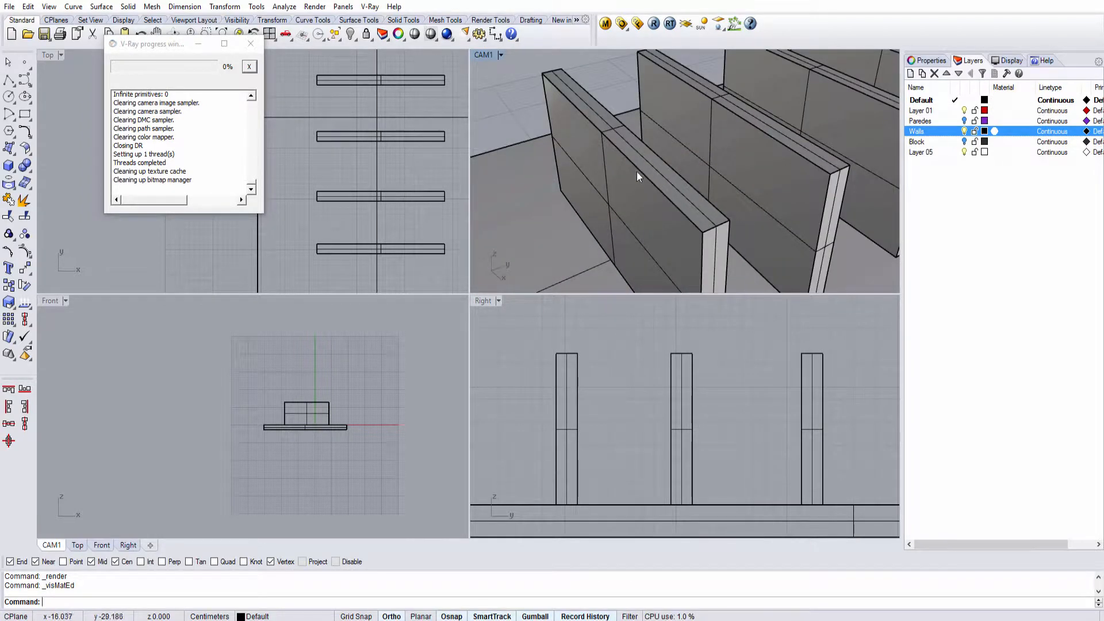
right_drag(637, 171, 665, 169)
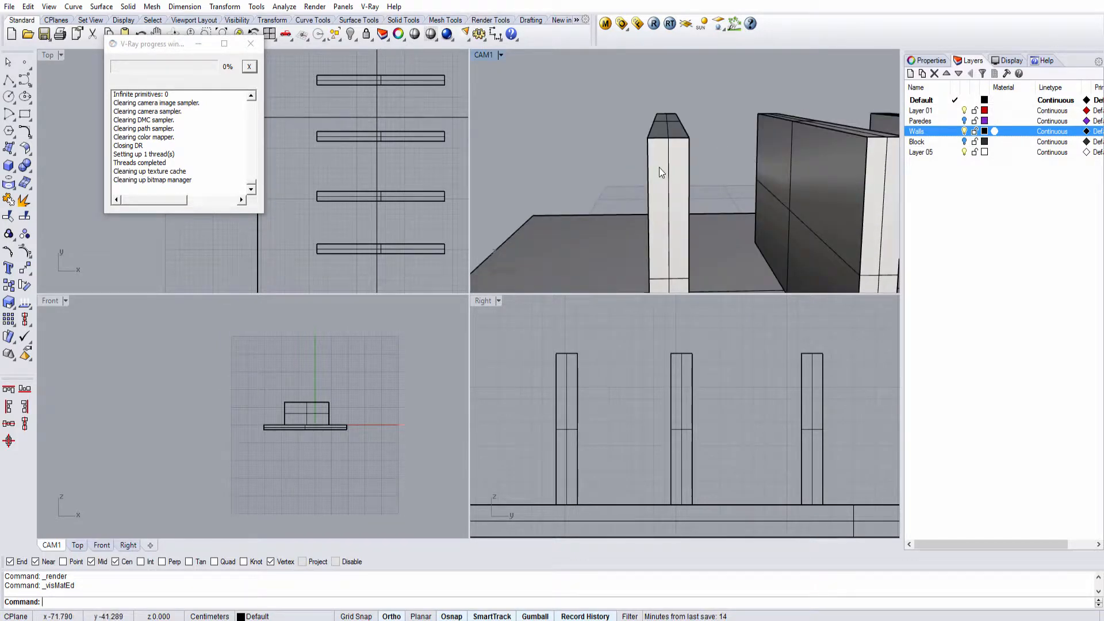
scroll(667, 144, up, 3)
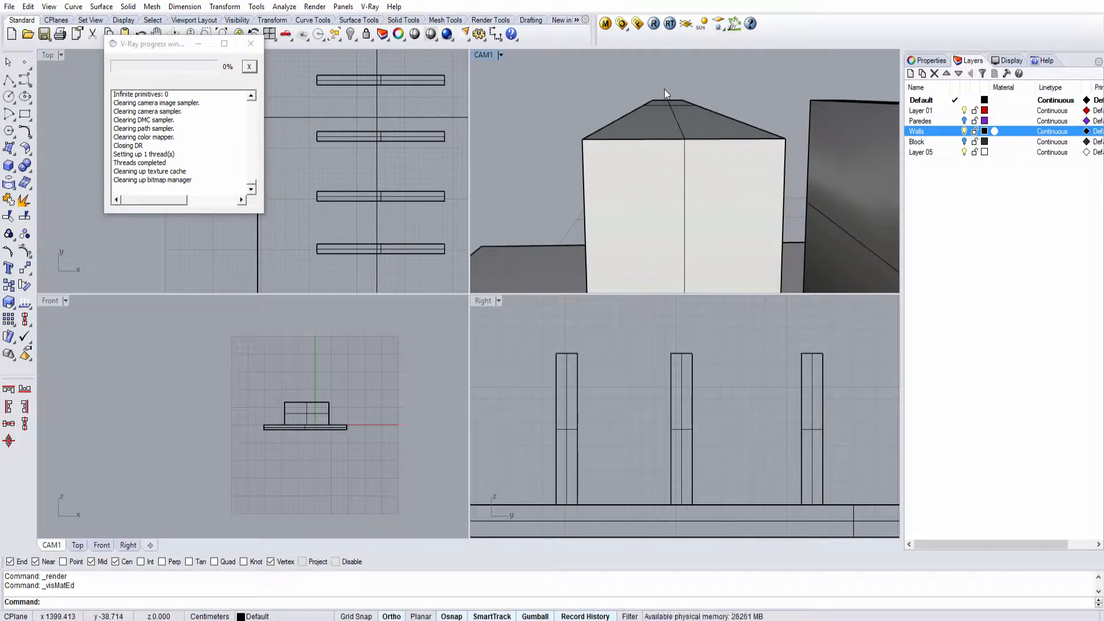
right_drag(685, 185, 731, 215)
click(695, 187)
scroll(696, 188, down, 5)
click(652, 123)
scroll(731, 215, up, 3)
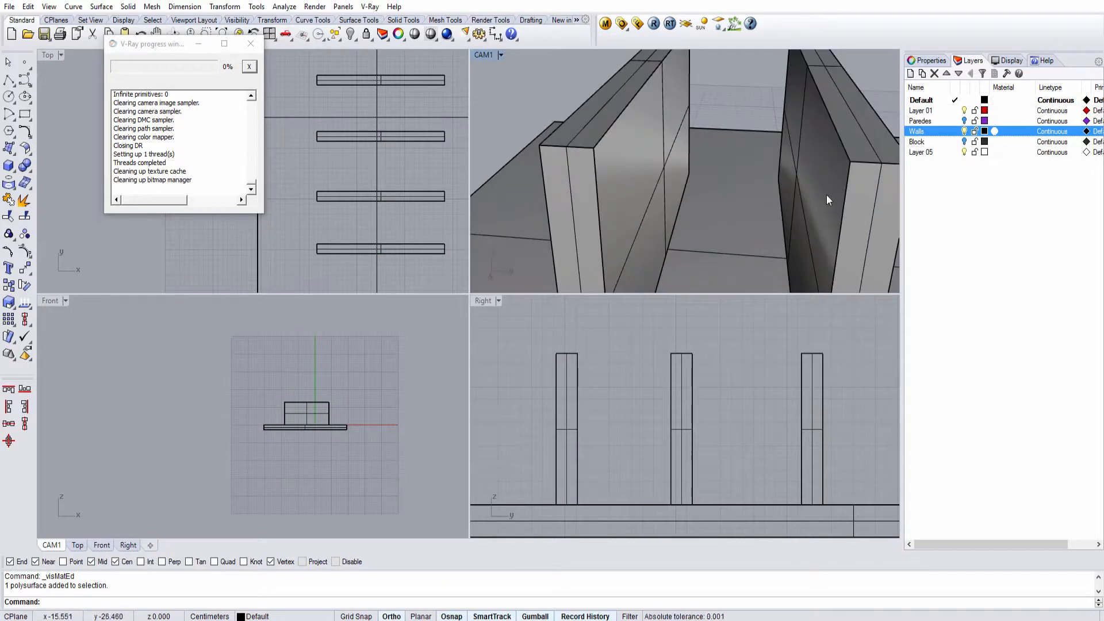
scroll(679, 175, up, 3)
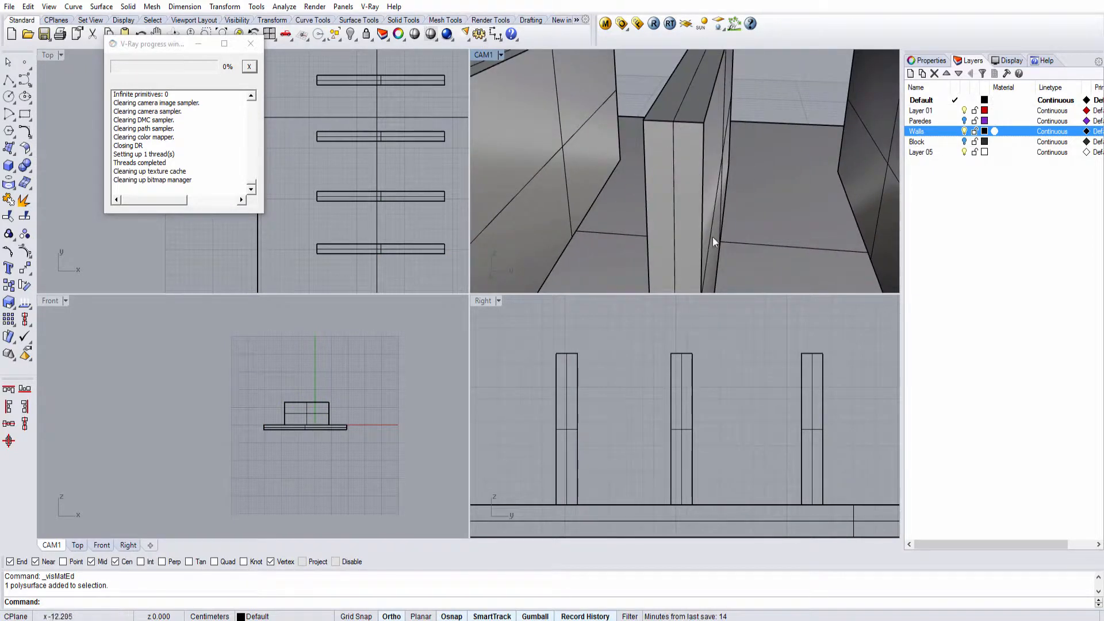
Switch to the Refraction_values_reference.png image in IrfanView and examine the IOR values listed for the materials.
right_drag(581, 247, 795, 207)
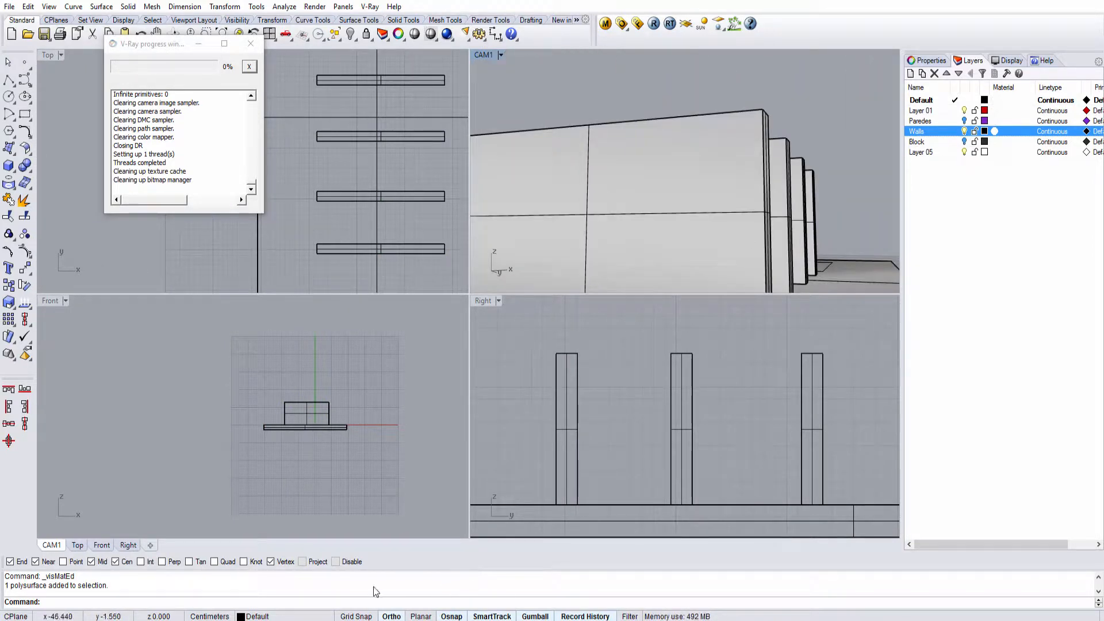
key(alt+Tab)
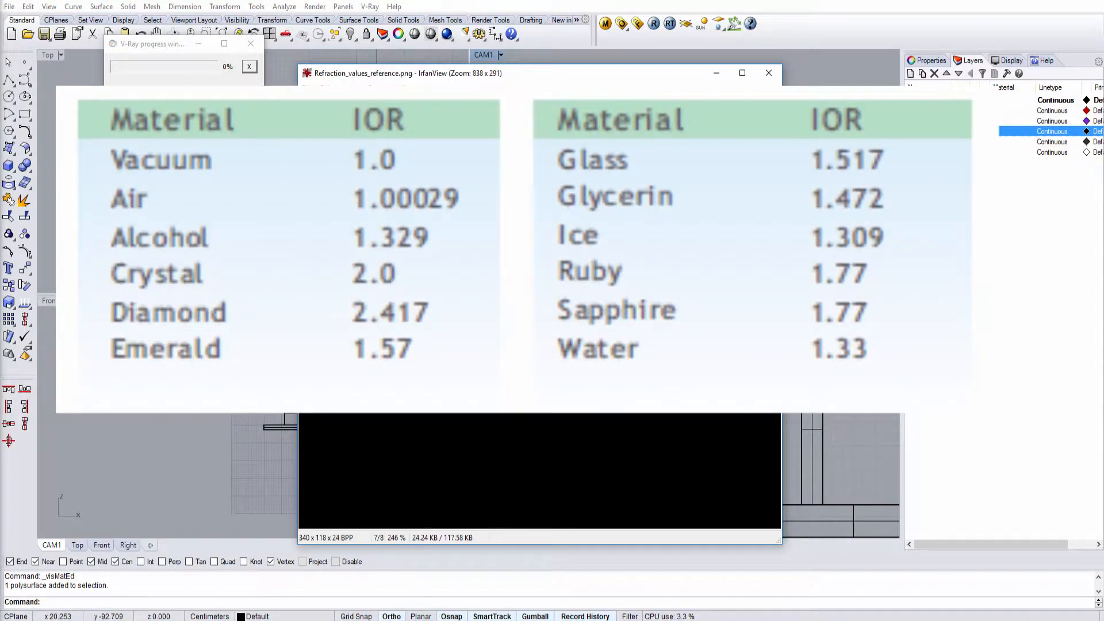
drag(451, 544, 451, 500)
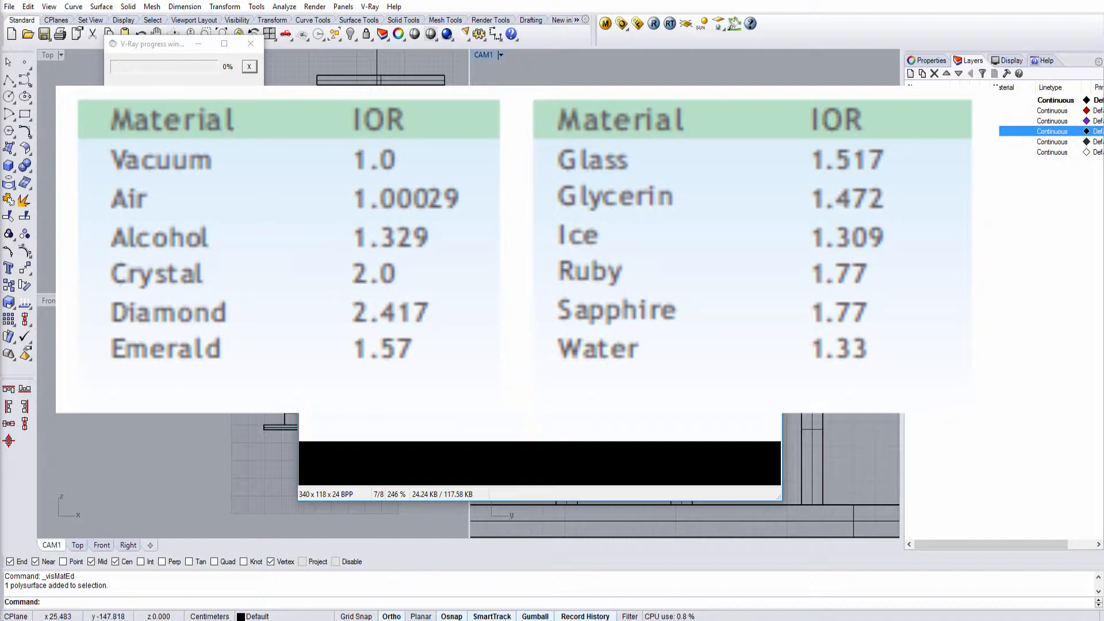
Select all four wall panels in the CAM1 view and apply the Glass_01 material to them.
click(687, 148)
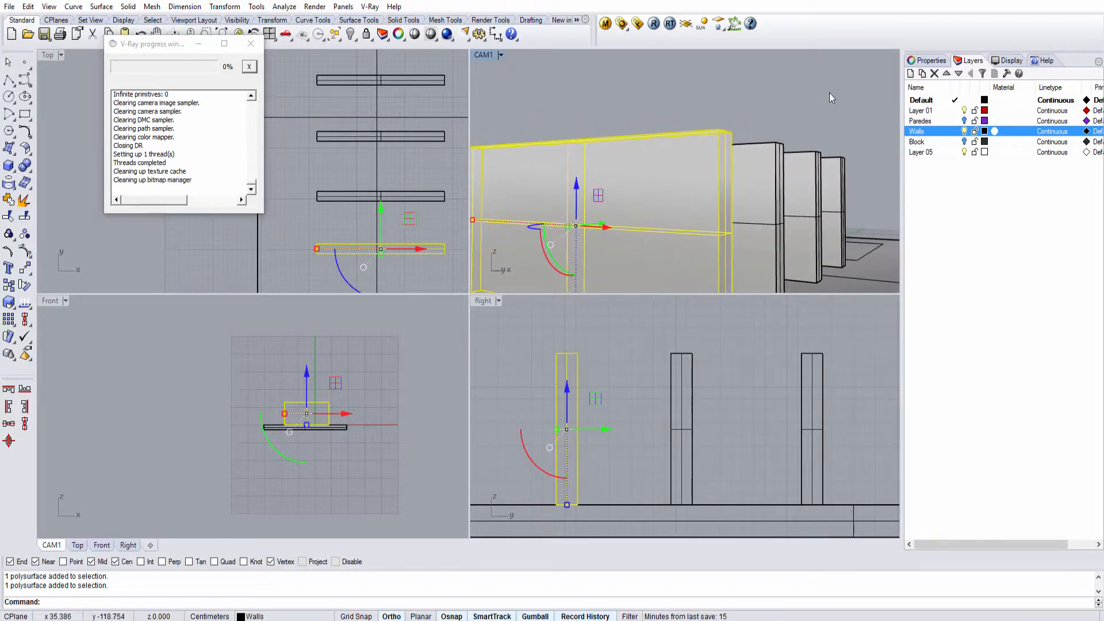
drag(830, 92, 632, 276)
click(606, 23)
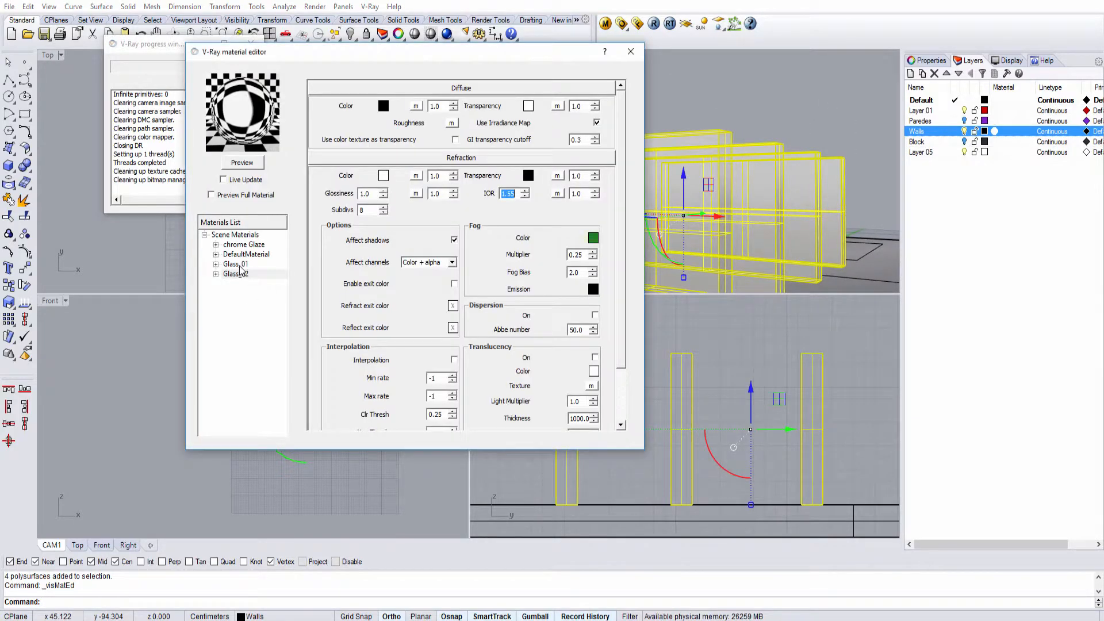
right_click(240, 265)
click(268, 369)
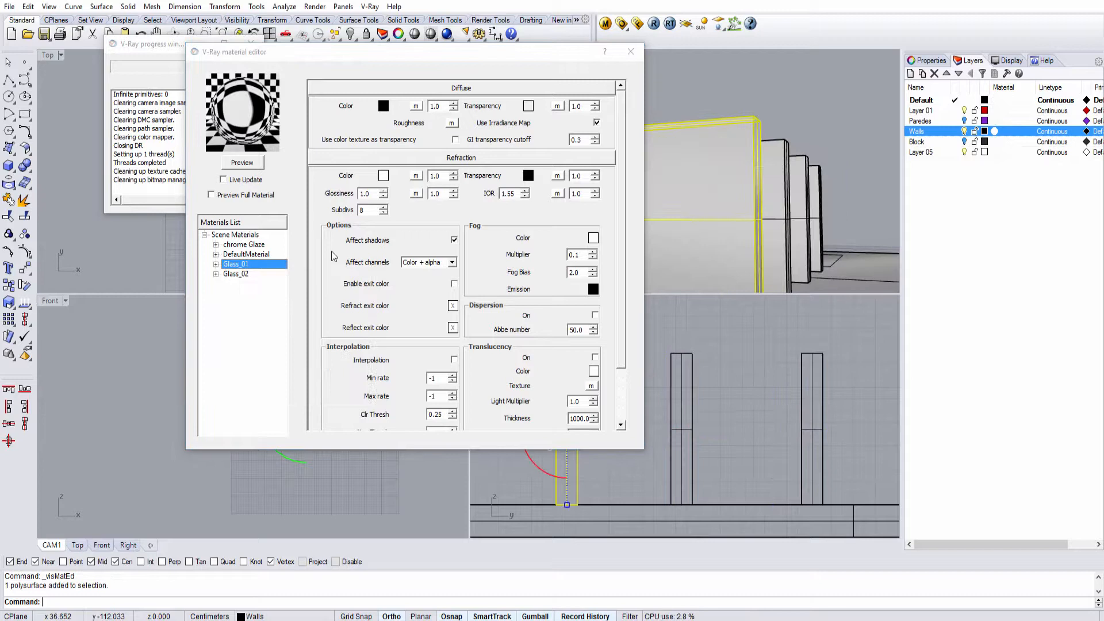
Remove the green-fogged Glass_02 material and duplicate Glass_01 to replace it.
right_click(240, 279)
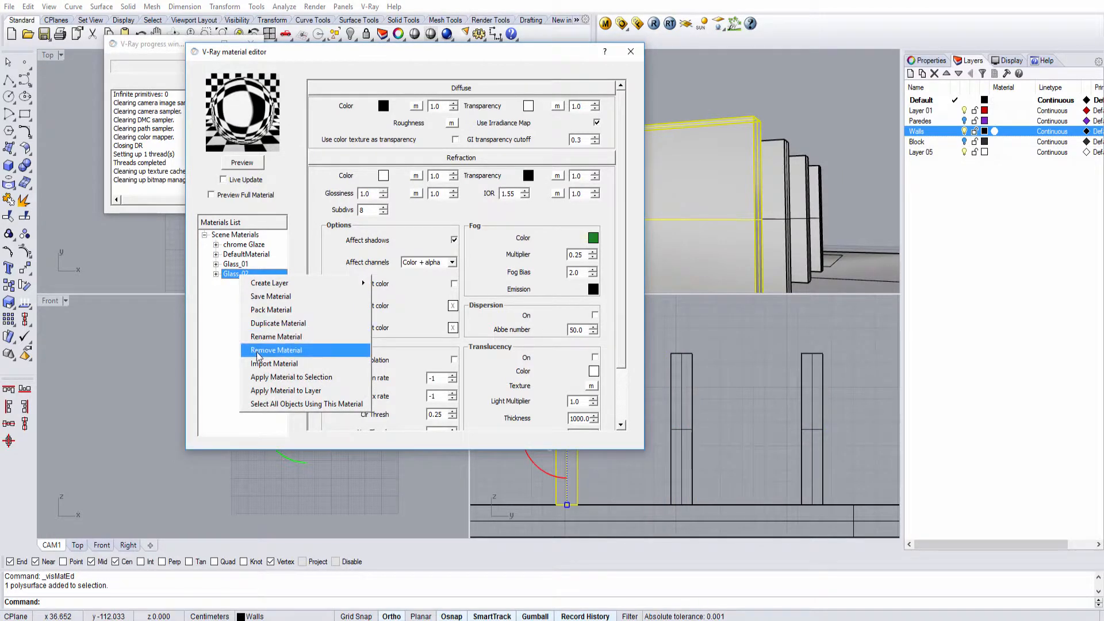
click(240, 268)
right_click(241, 273)
click(265, 318)
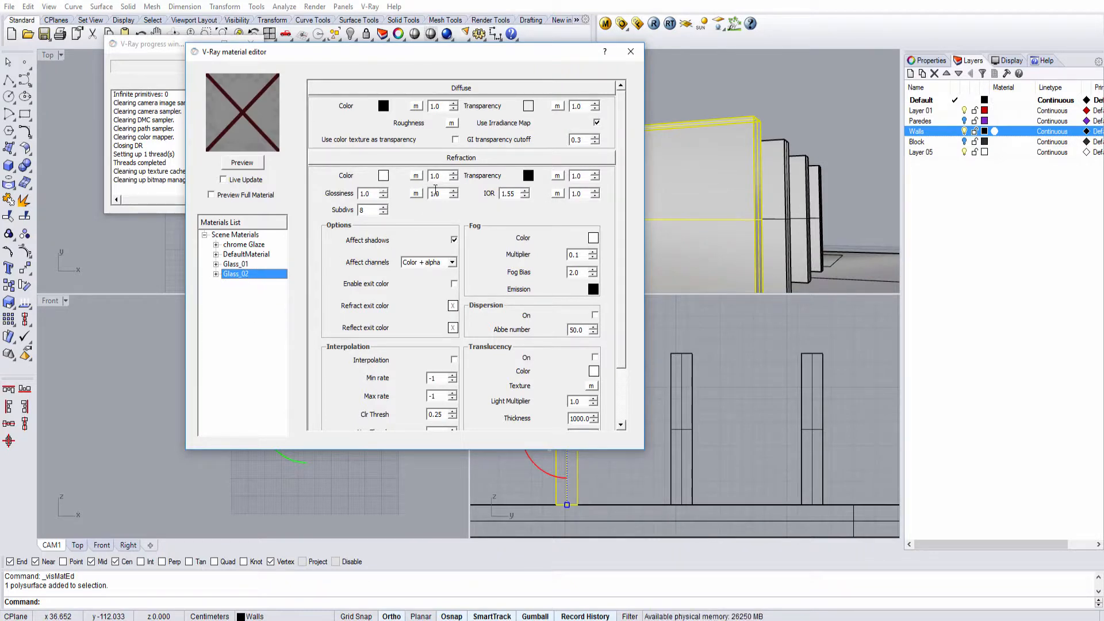
Set the refraction IOR of Glass_02 to 1.01 and apply the material to the selected front wall panel.
double_click(517, 194)
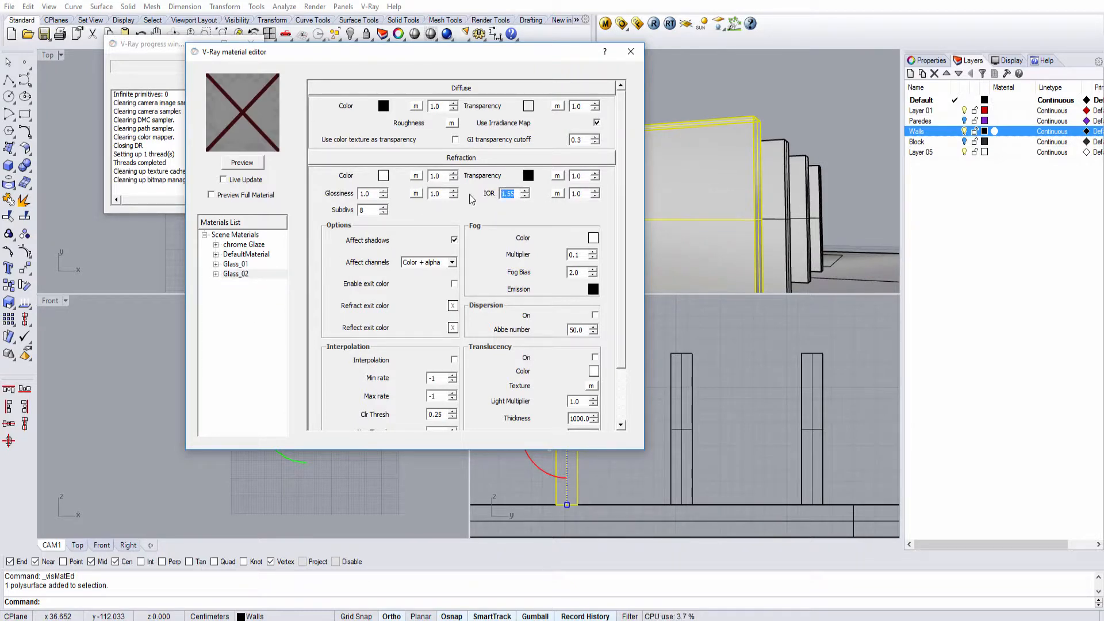
text(1)
right_click(236, 275)
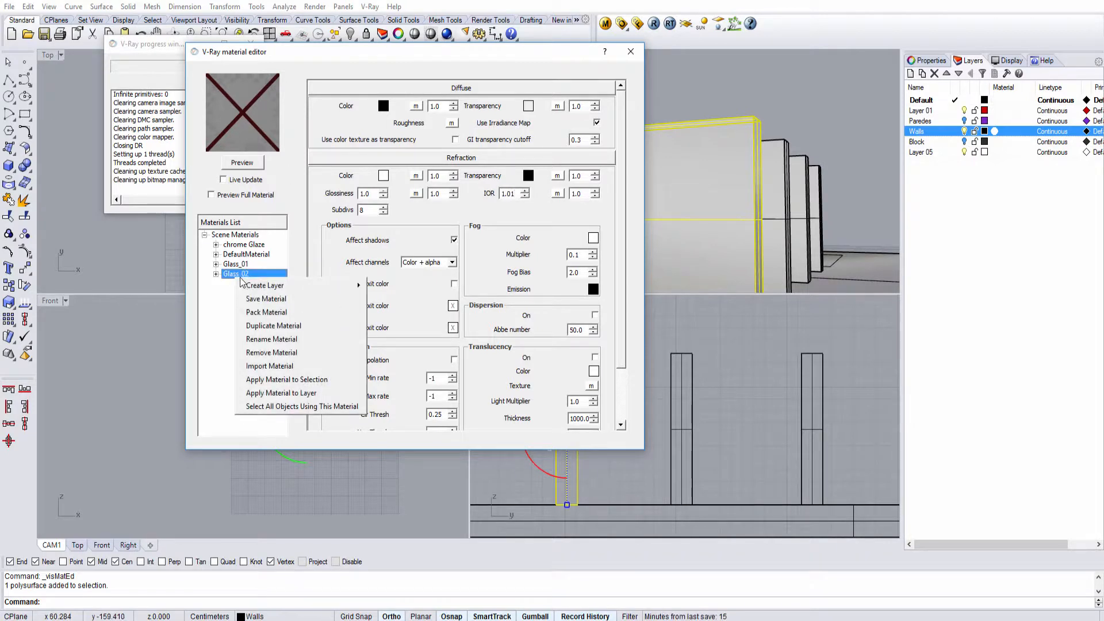
click(288, 380)
Render the CAM1 view looking frontally at the upper corner of the front wall panel.
right_drag(765, 151, 788, 138)
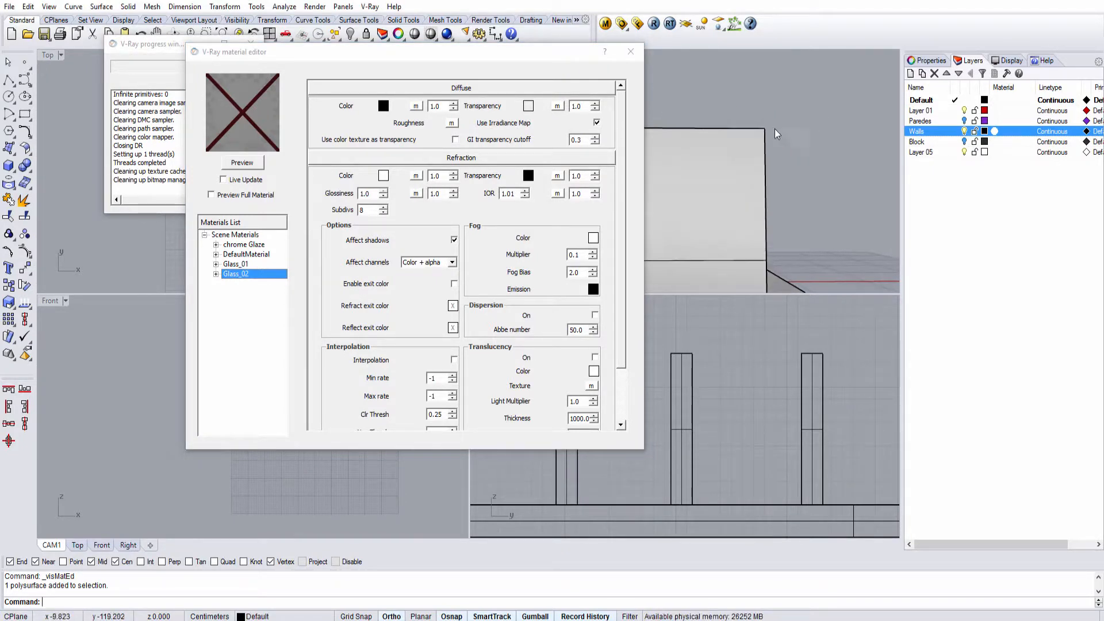
click(654, 24)
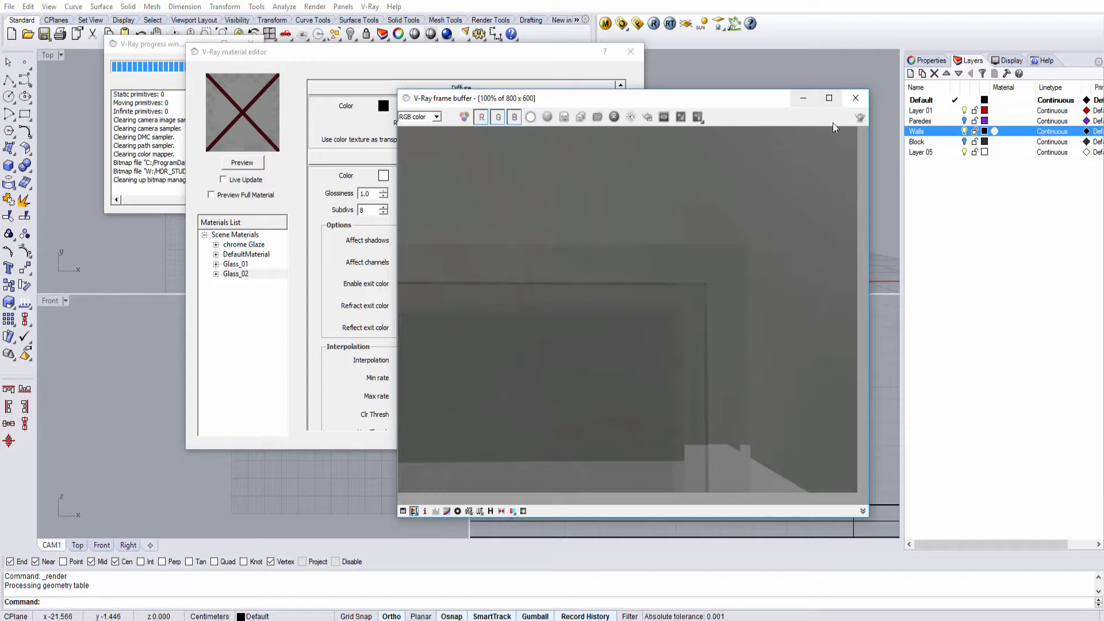
Set the refraction IOR of Glass_02 to 2.
click(527, 62)
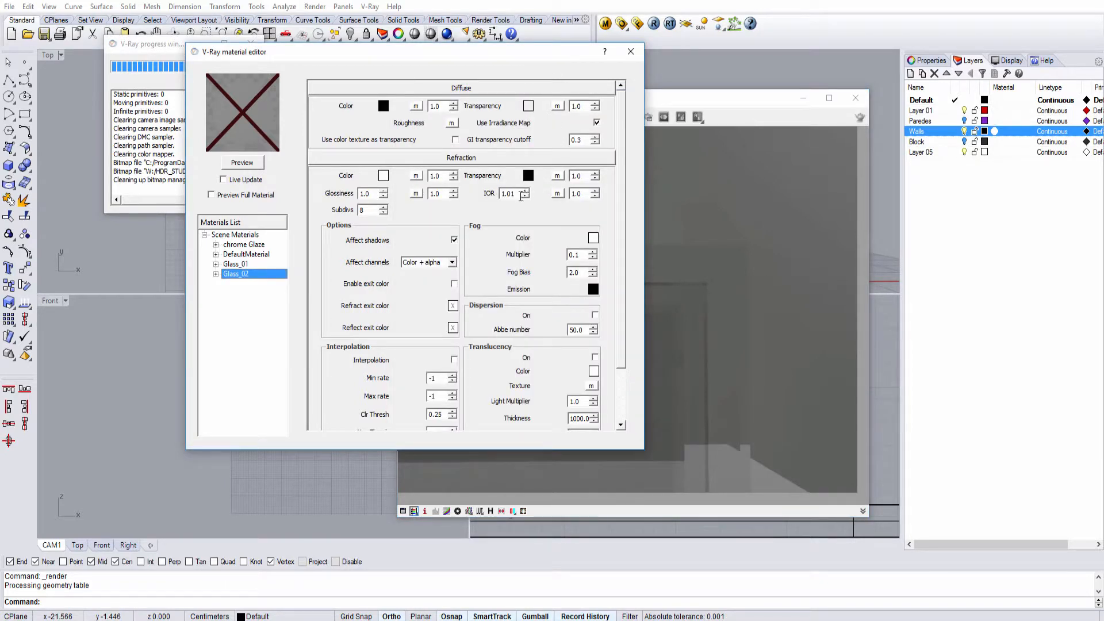
double_click(509, 193)
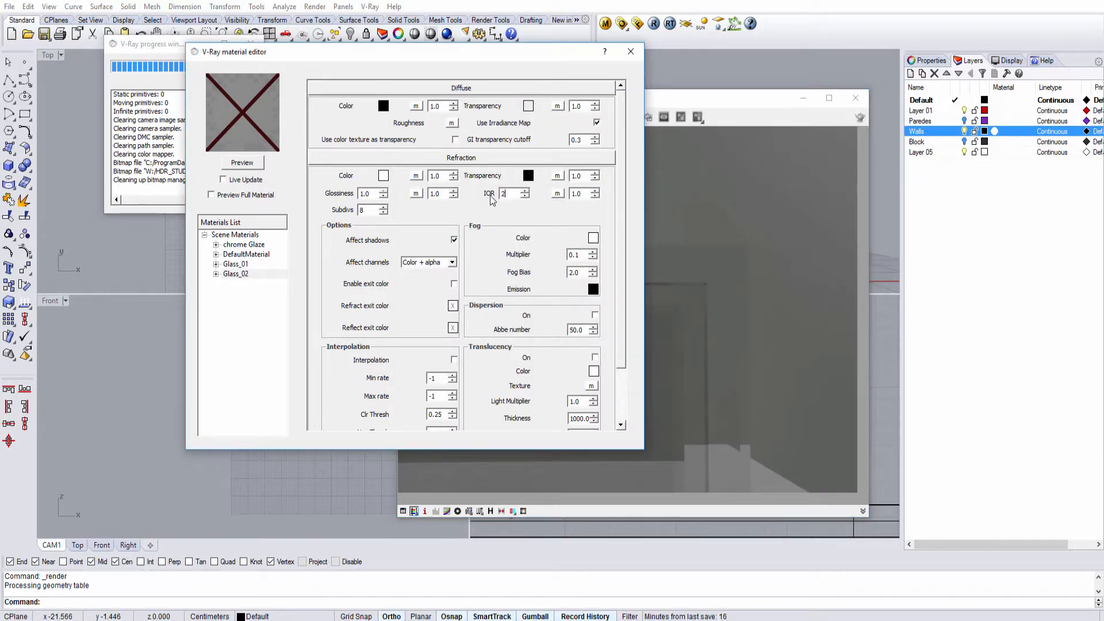
click(746, 113)
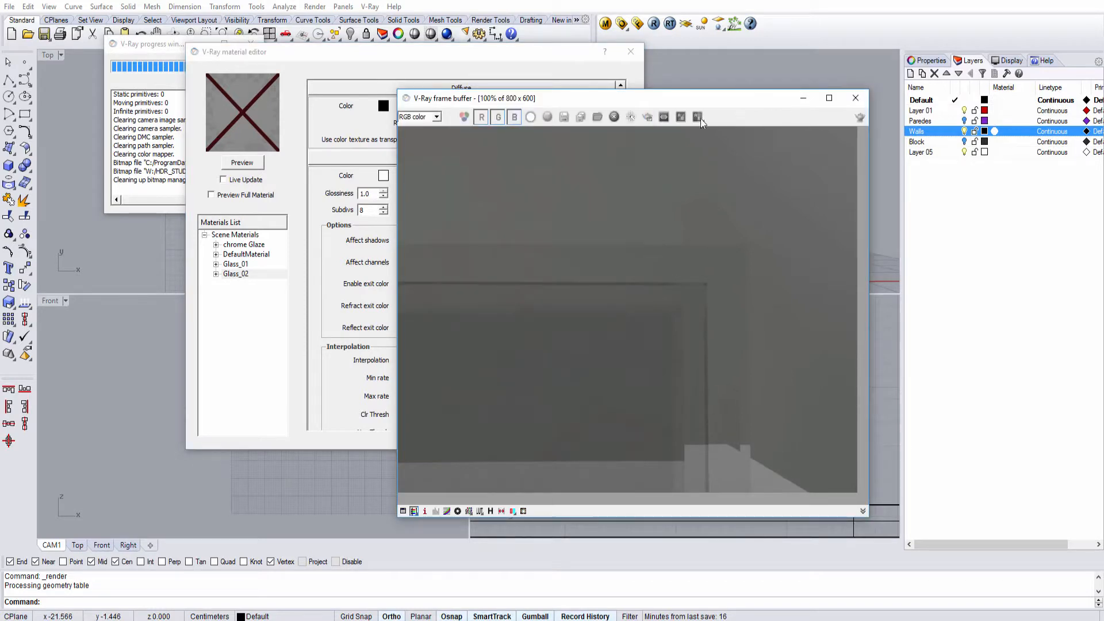
Define a render region around the front panel's upper corner, render it and close the frame buffer.
click(648, 117)
drag(509, 151, 807, 511)
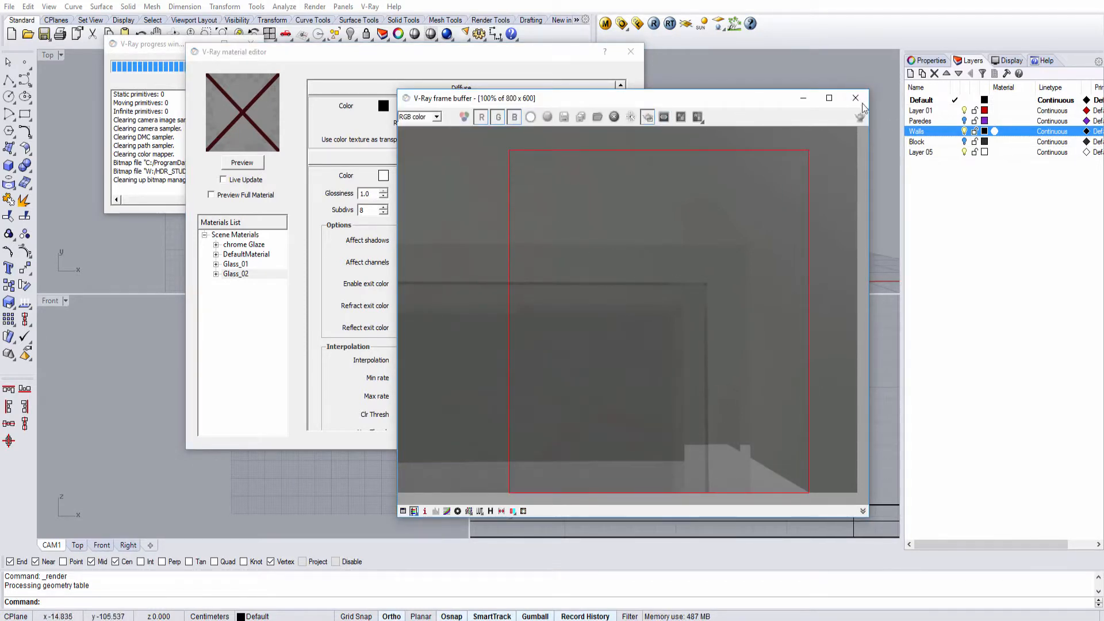
click(860, 118)
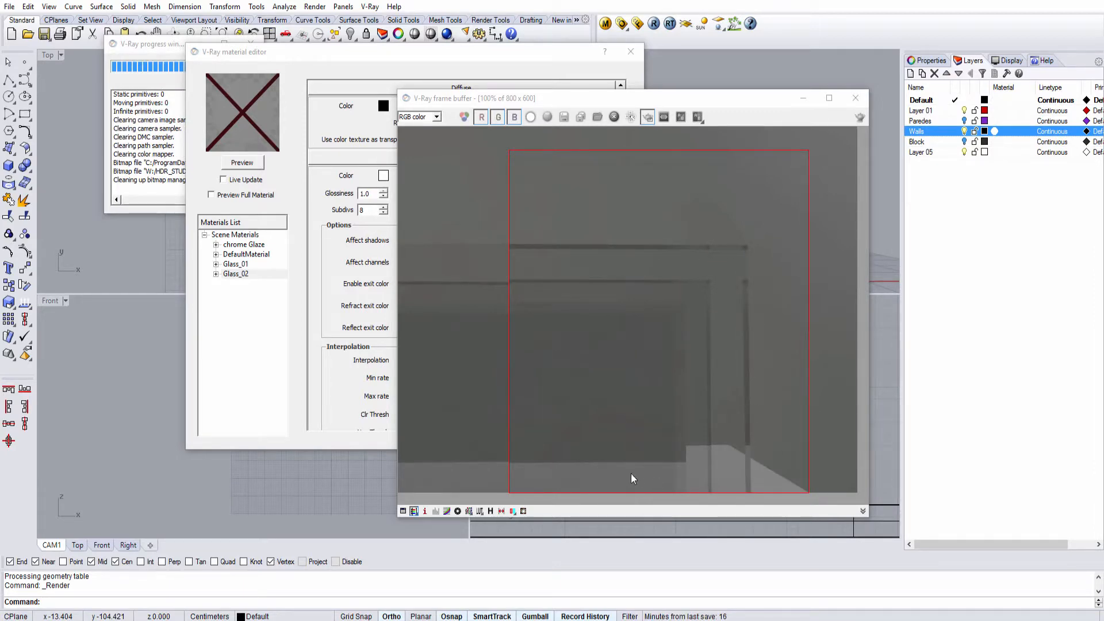
click(856, 98)
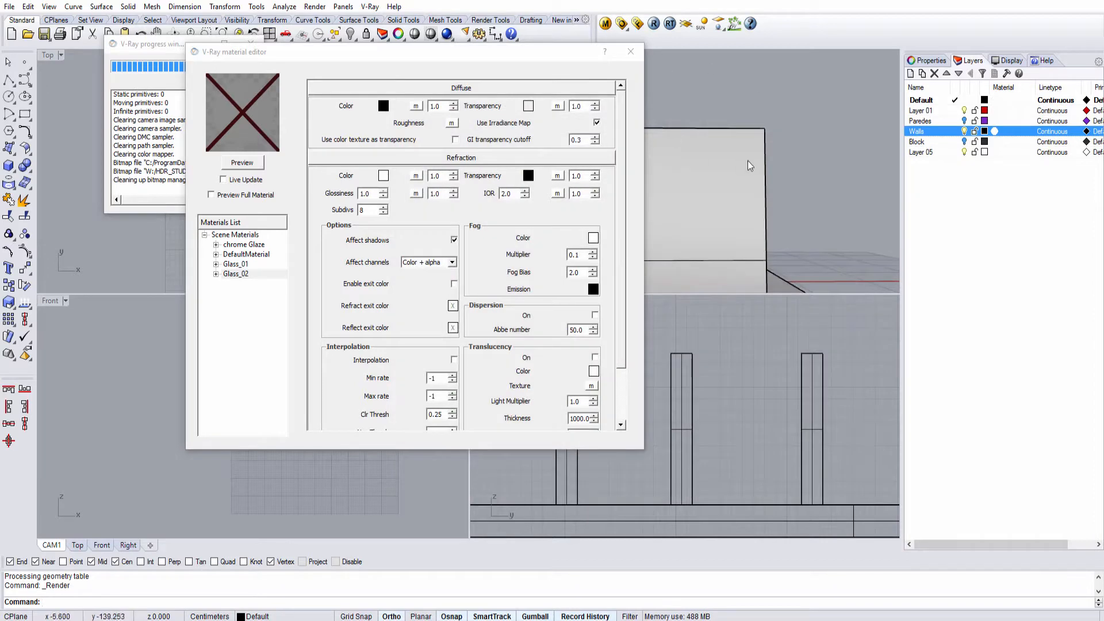
Render the wall panels from an oblique angle showing their side edges, and close the frame buffer.
right_drag(805, 112, 686, 151)
right_click(686, 151)
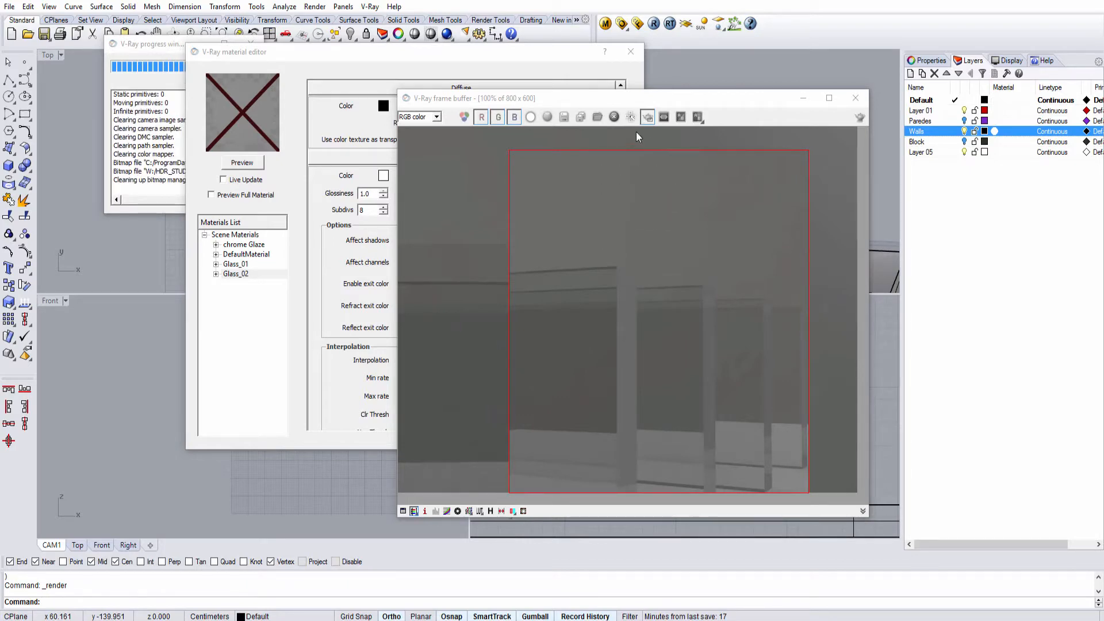
click(855, 98)
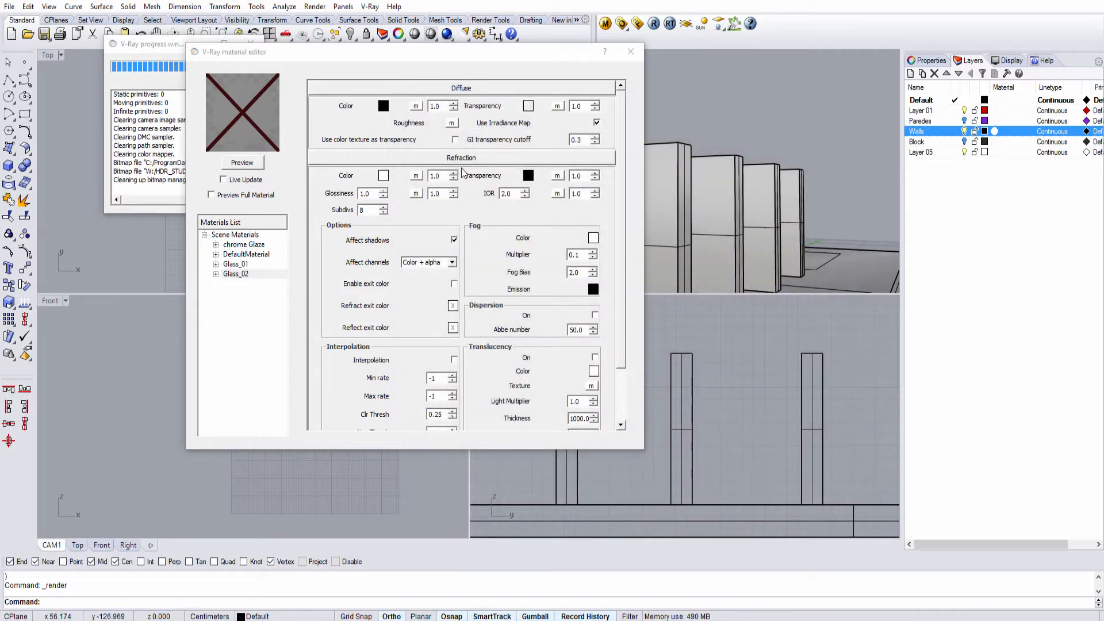
Set the refraction IOR of Glass_02 to 1 and render all four panels from a wider, elevated angle.
click(522, 191)
text(1)
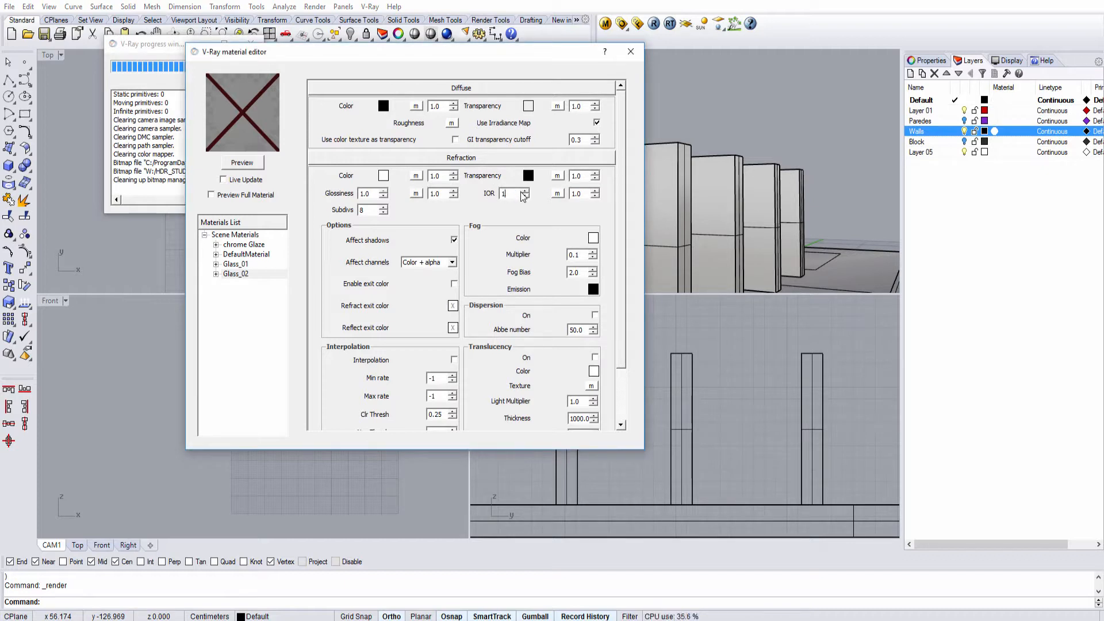
click(670, 131)
right_drag(724, 122, 773, 145)
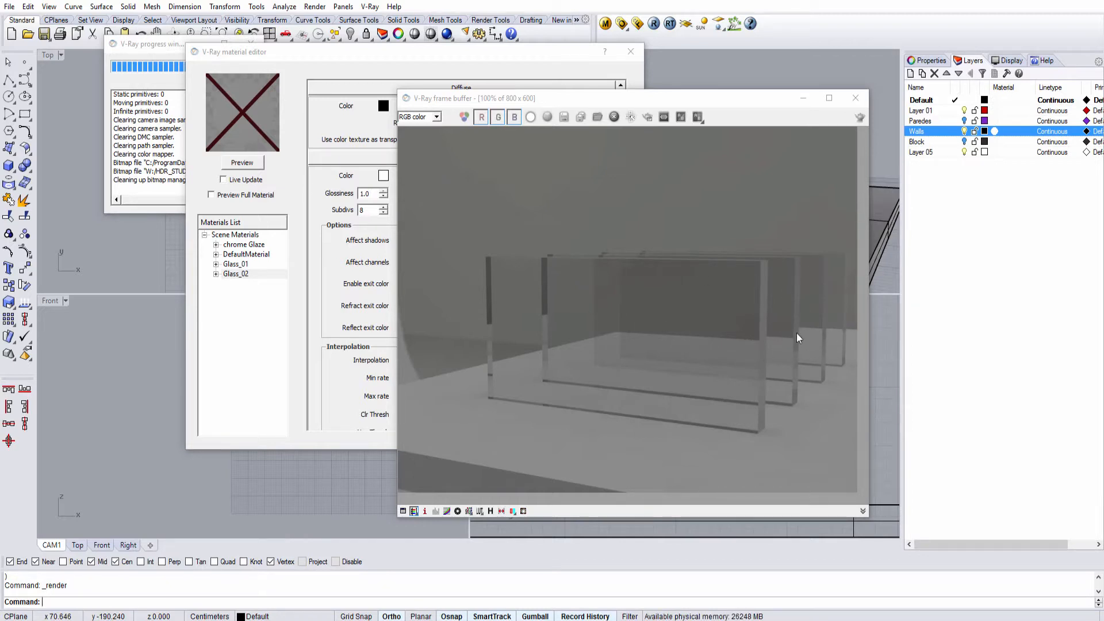
click(856, 98)
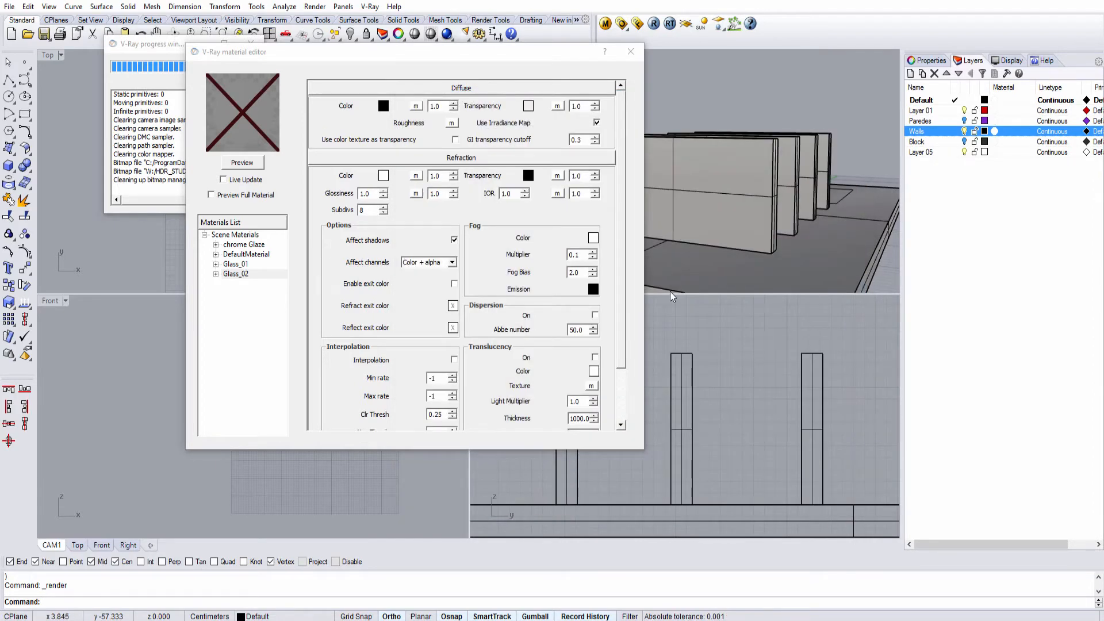